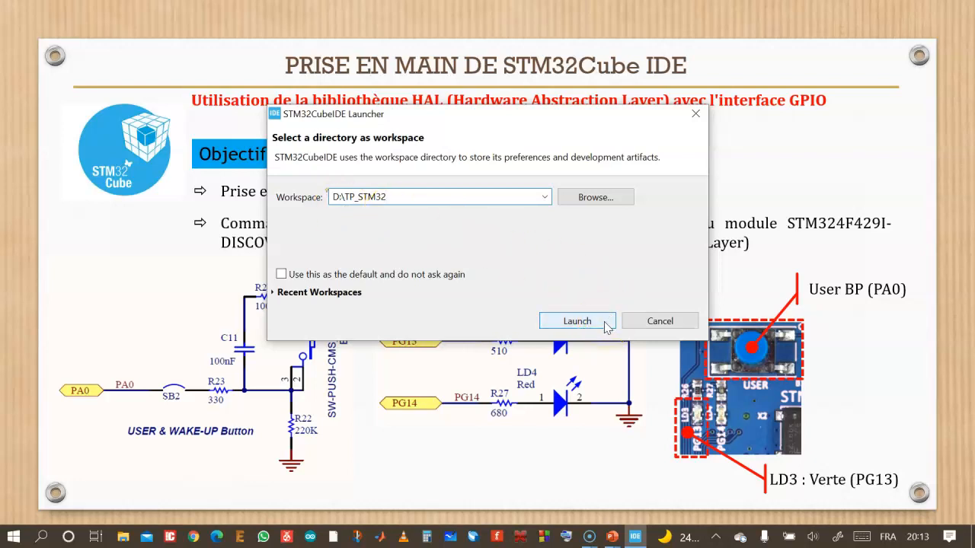
- Launch the IDE with the workspace D:\TP_STM32 and start a new STM32 project
{"action": "left_click", "coordinate": [575, 321]}
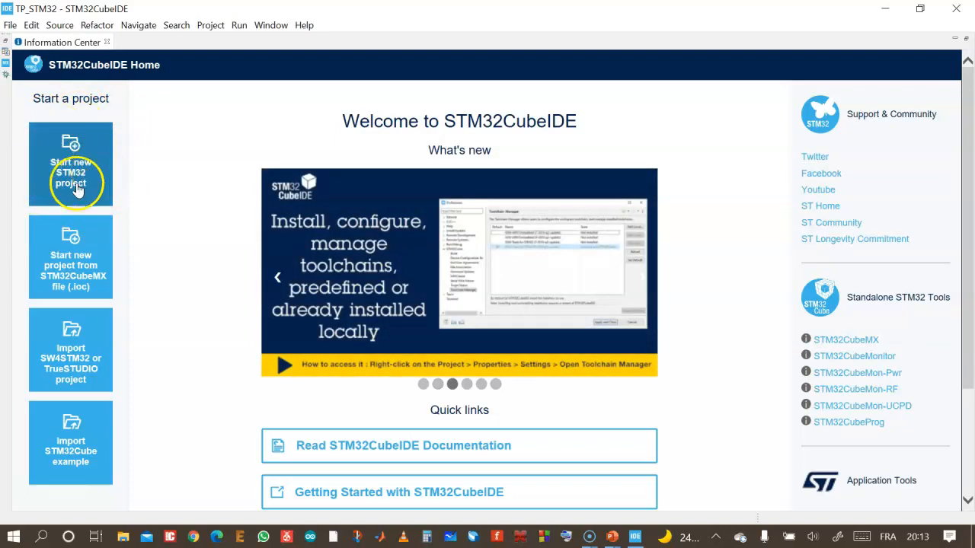
{"action": "left_click", "coordinate": [12, 27]}
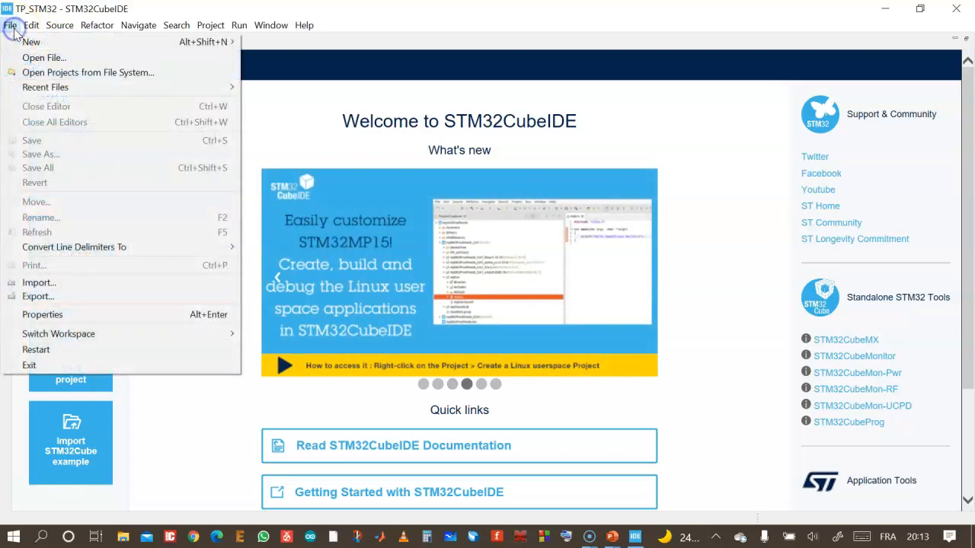
{"action": "mouse_move", "coordinate": [20, 47]}
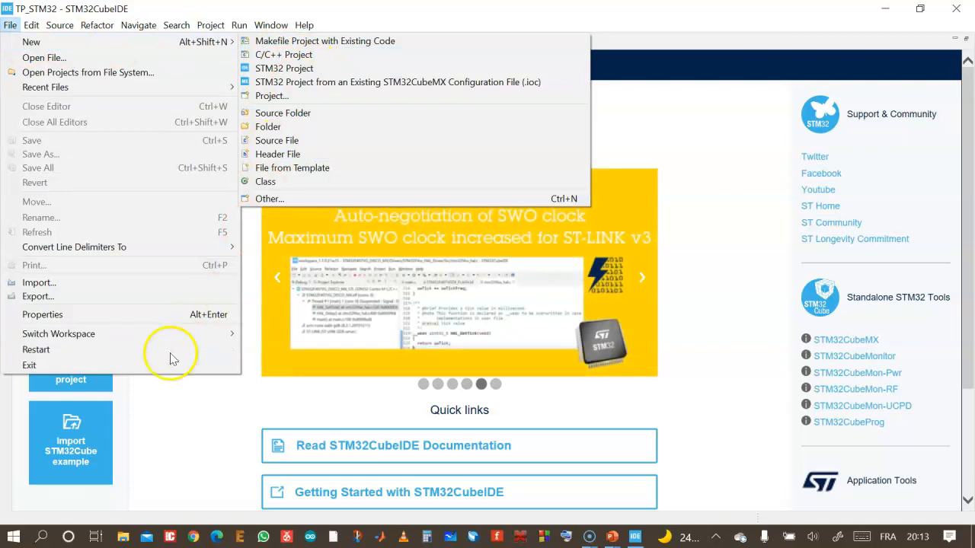
{"action": "left_click", "coordinate": [155, 409]}
{"action": "left_click", "coordinate": [76, 169]}
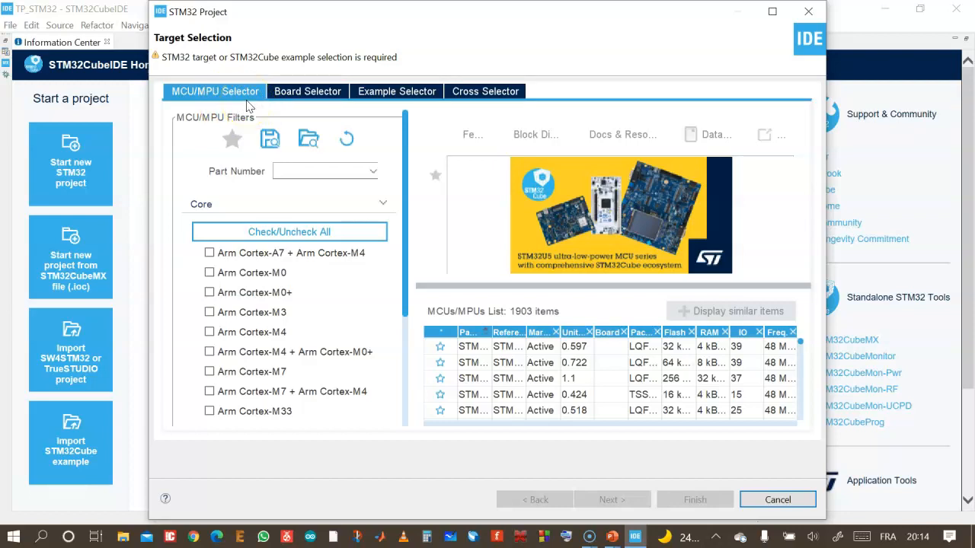
- Search the MCU/MPU selector for part number STM32F429ZI and widen the target selection window
{"action": "left_click", "coordinate": [298, 172]}
{"action": "type", "text": "S"}
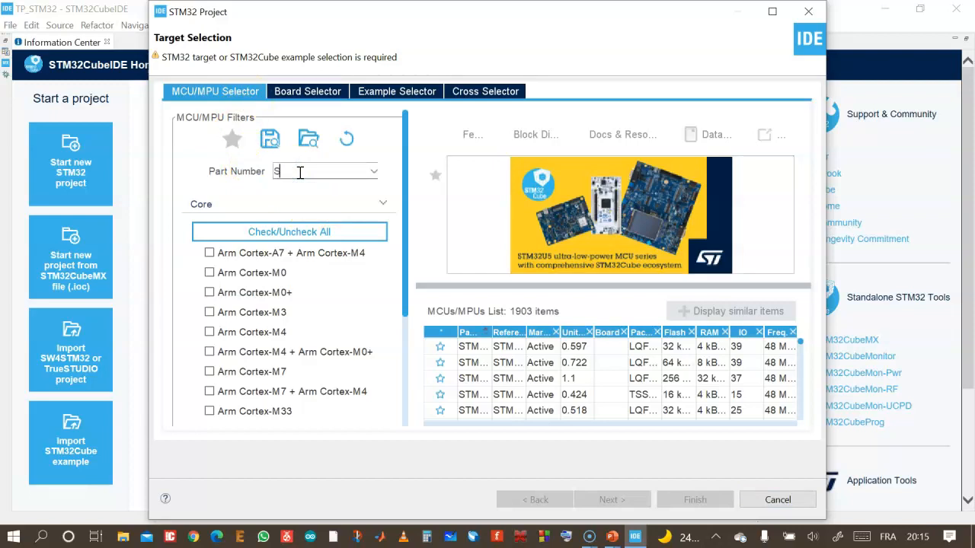
{"action": "type", "text": "TM32F32"}
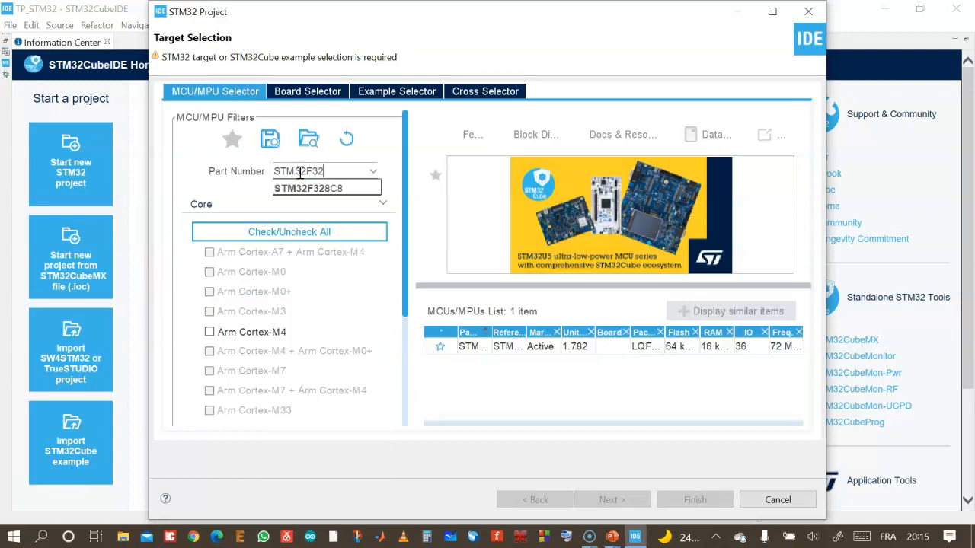
{"action": "key", "text": "BackSpace"}
{"action": "key", "text": "BackSpace"}
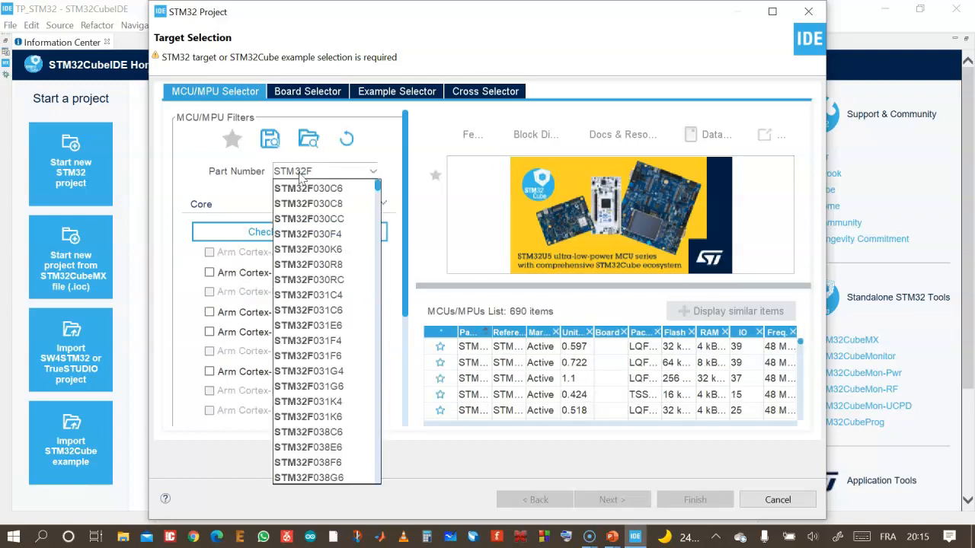
{"action": "type", "text": "429"}
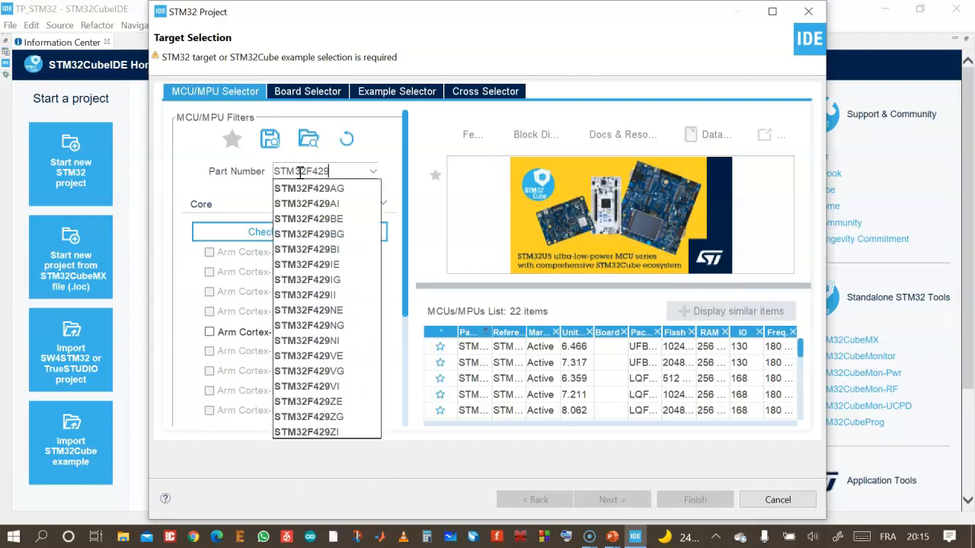
{"action": "type", "text": "Z"}
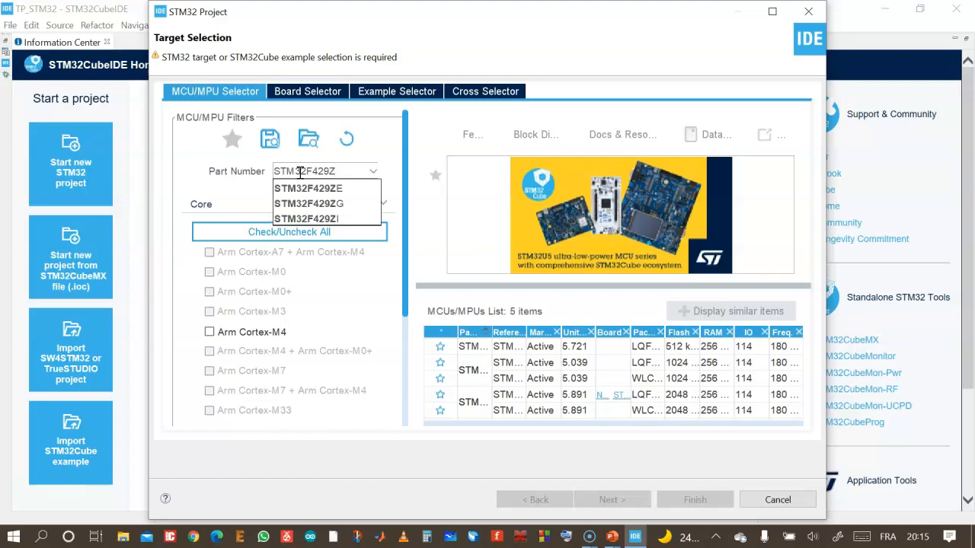
{"action": "type", "text": "I"}
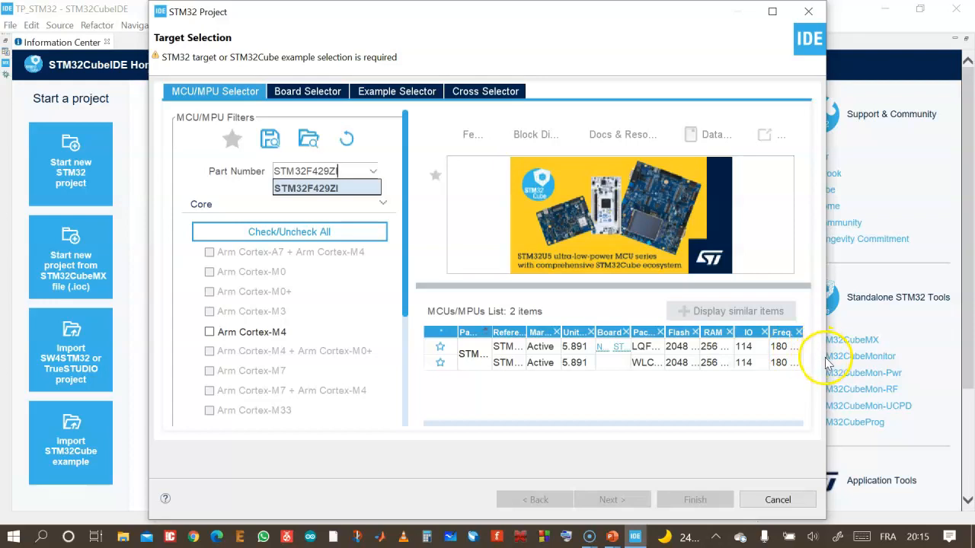
{"action": "left_click_drag", "start_coordinate": [822, 370], "coordinate": [901, 377]}
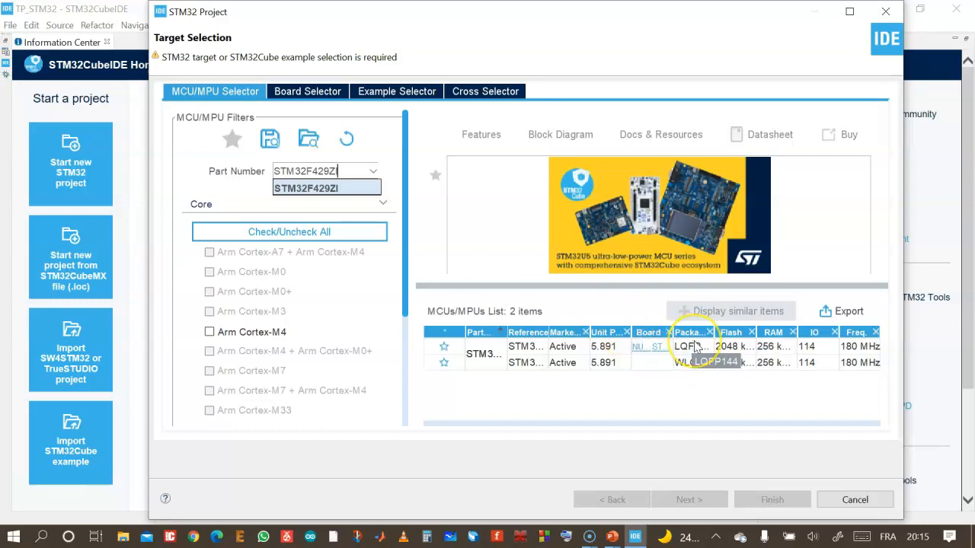
- Switch to selecting by board and filter the boards by commercial part number STM32F429I-DISC1
{"action": "left_click", "coordinate": [296, 93]}
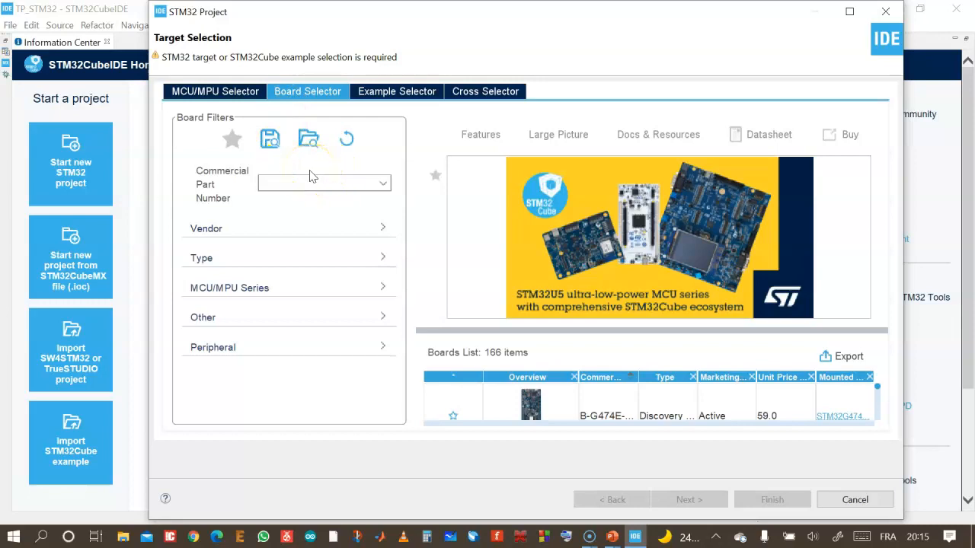
{"action": "left_click", "coordinate": [320, 186]}
{"action": "left_click", "coordinate": [382, 183]}
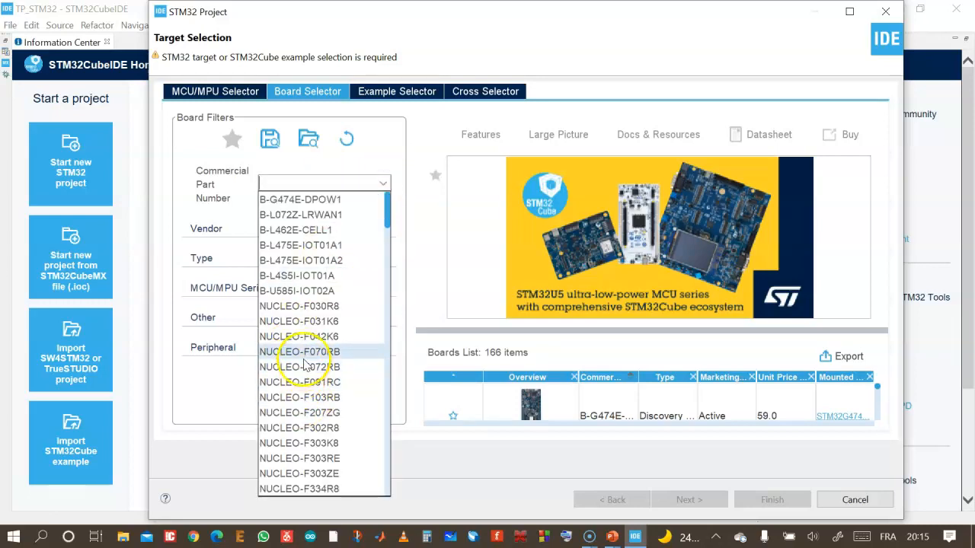
{"action": "left_click", "coordinate": [311, 185]}
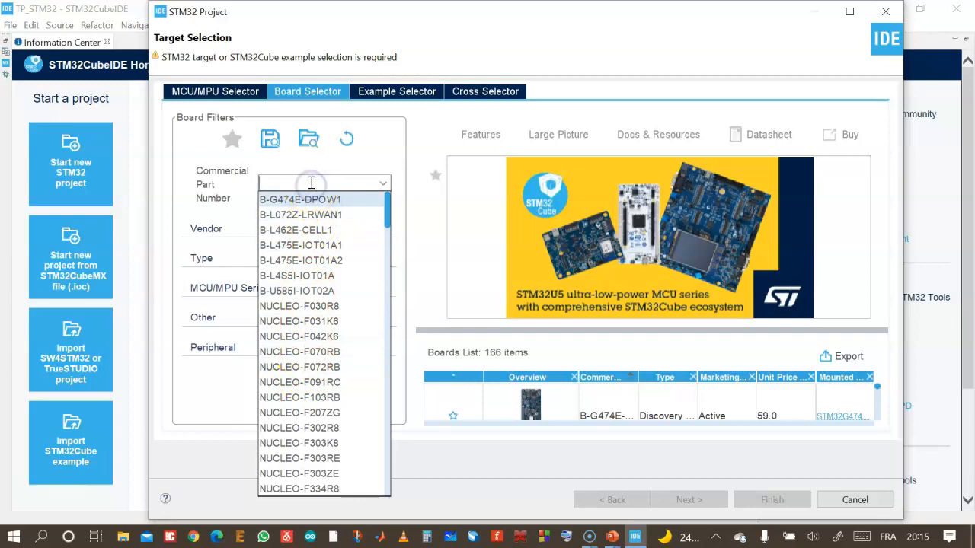
{"action": "type", "text": "ST"}
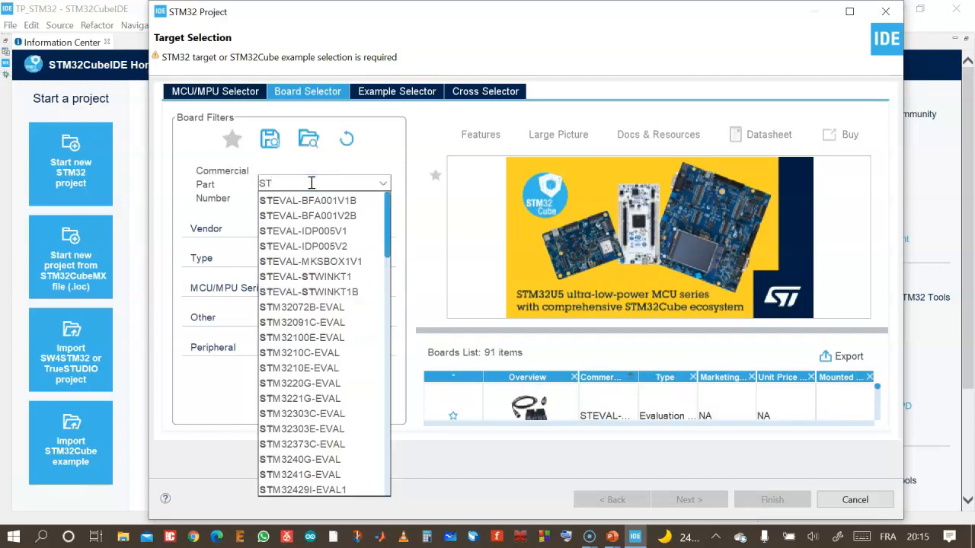
{"action": "type", "text": "M"}
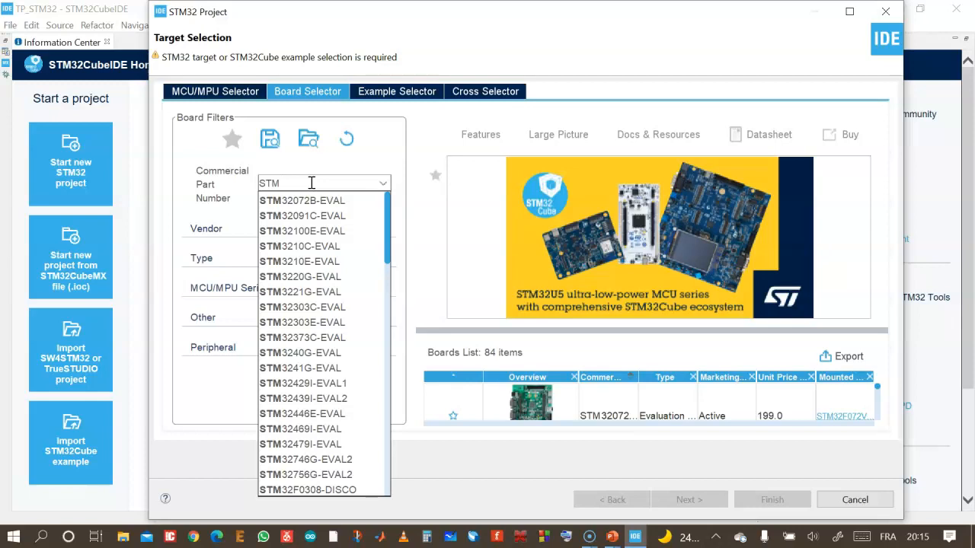
{"action": "type", "text": "32F"}
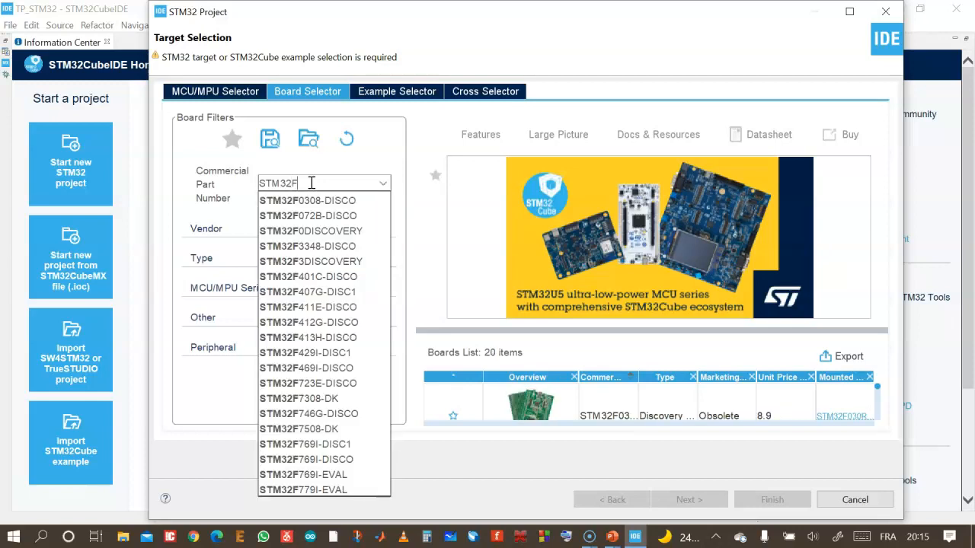
{"action": "type", "text": "42"}
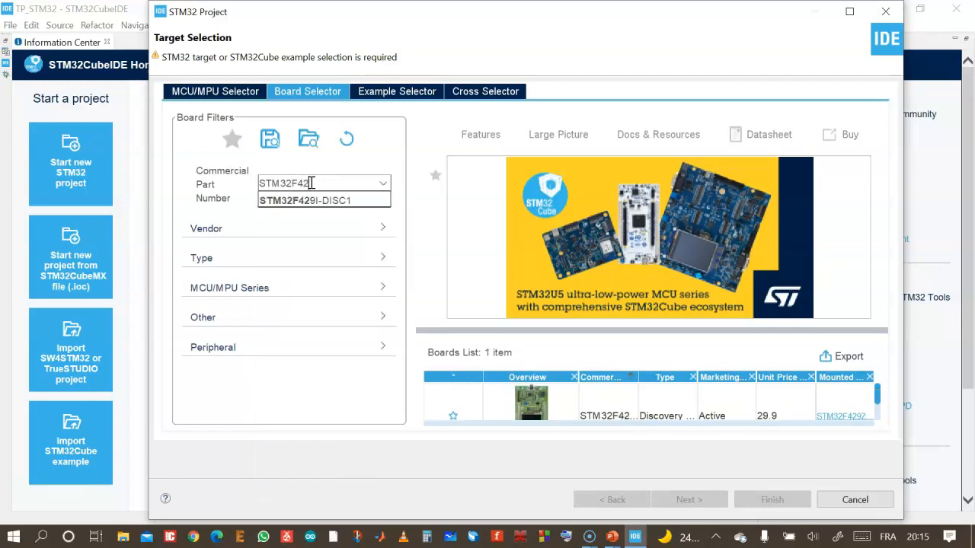
{"action": "type", "text": "9I"}
{"action": "left_click", "coordinate": [326, 201]}
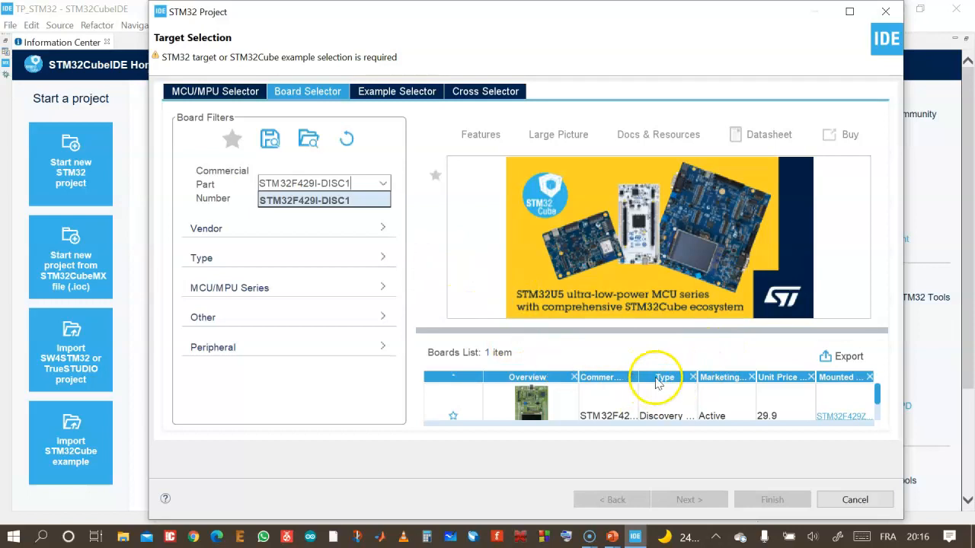
- Select the STM32F429I-DISC1 Discovery Kit as the target, look through its features and continue to the project setup
{"action": "left_click_drag", "start_coordinate": [653, 331], "coordinate": [662, 293]}
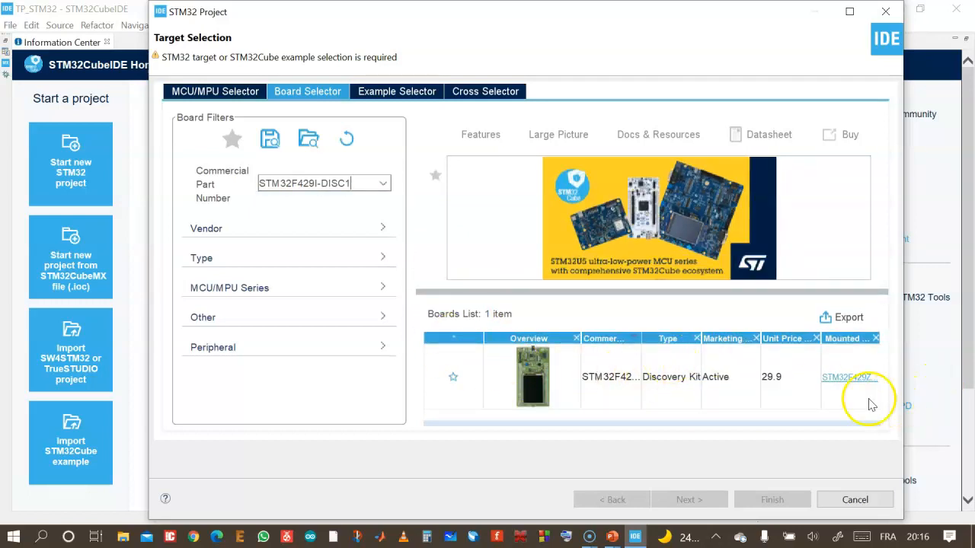
{"action": "left_click", "coordinate": [533, 369]}
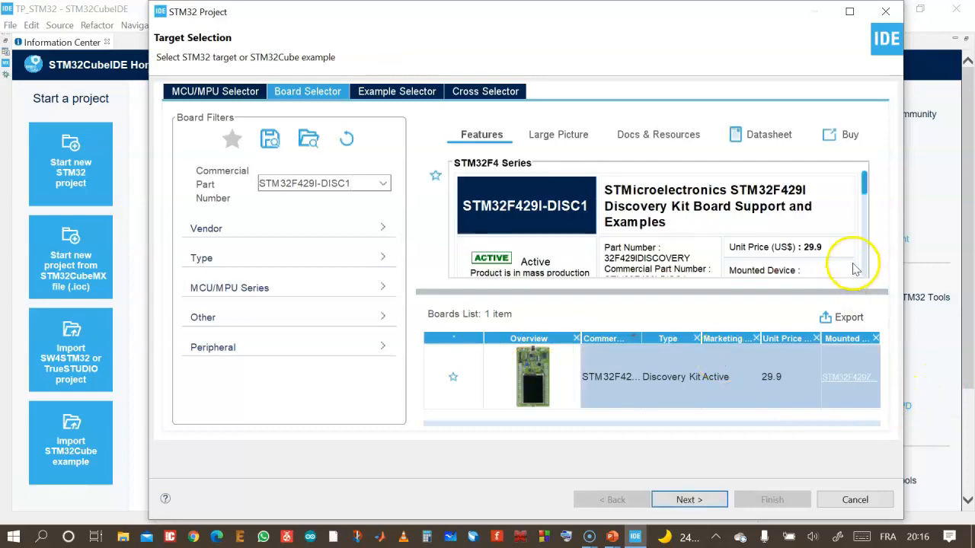
{"action": "scroll", "coordinate": [676, 194], "scroll_direction": "down", "scroll_amount": 6}
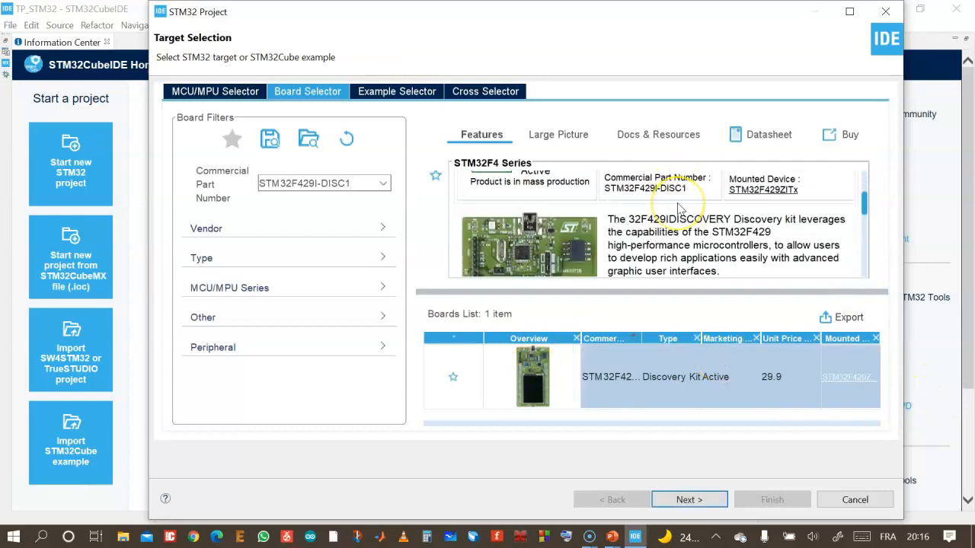
{"action": "scroll", "coordinate": [679, 208], "scroll_direction": "down", "scroll_amount": 3}
{"action": "scroll", "coordinate": [681, 208], "scroll_direction": "up", "scroll_amount": 5}
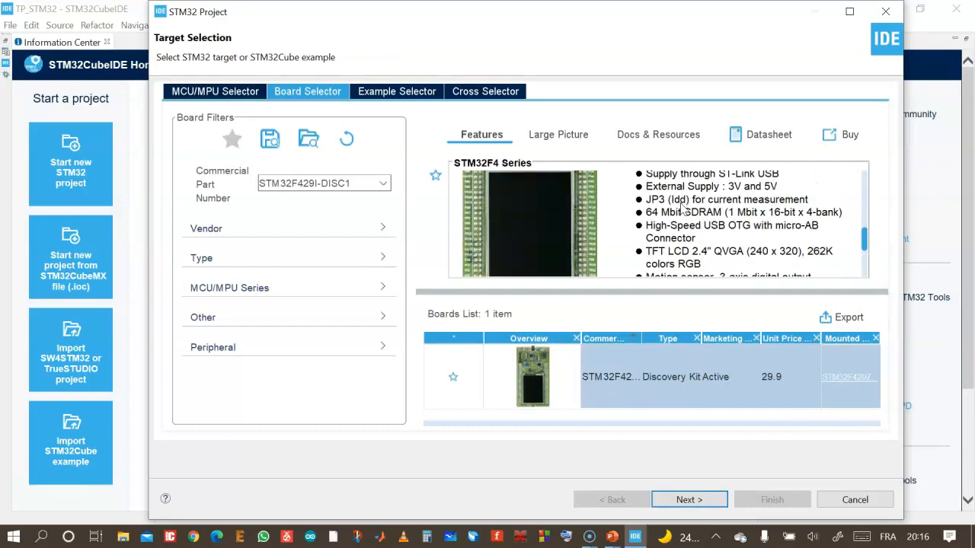
{"action": "scroll", "coordinate": [682, 209], "scroll_direction": "up", "scroll_amount": 4}
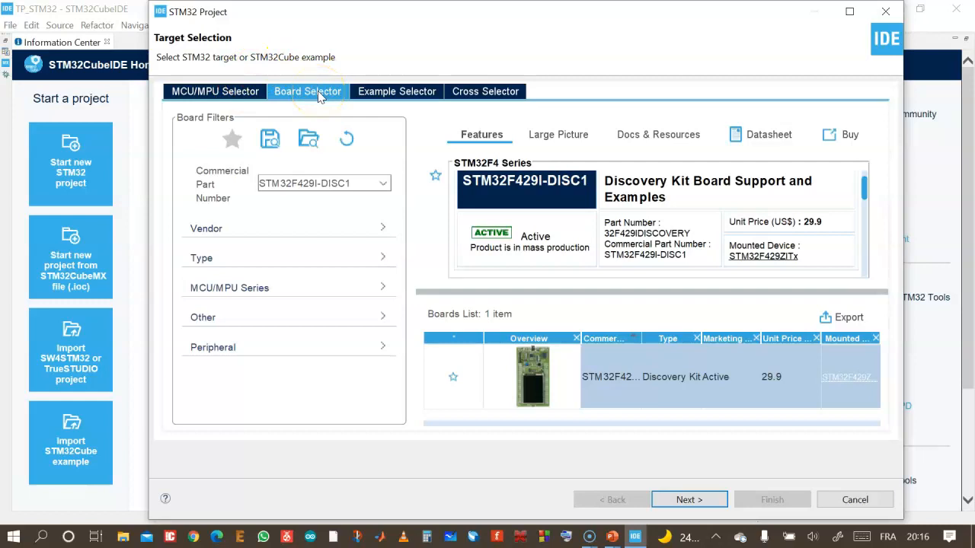
{"action": "left_click", "coordinate": [698, 499]}
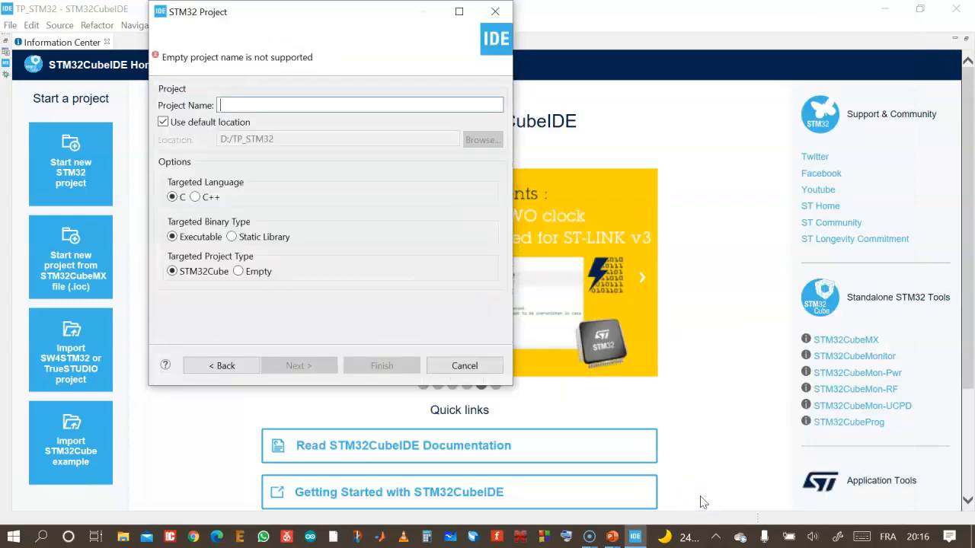
- Name the project TP_BP_LED and continue to the firmware setup with the default location, C language, Executable and STM32Cube options
{"action": "left_click_drag", "start_coordinate": [320, 25], "coordinate": [487, 76]}
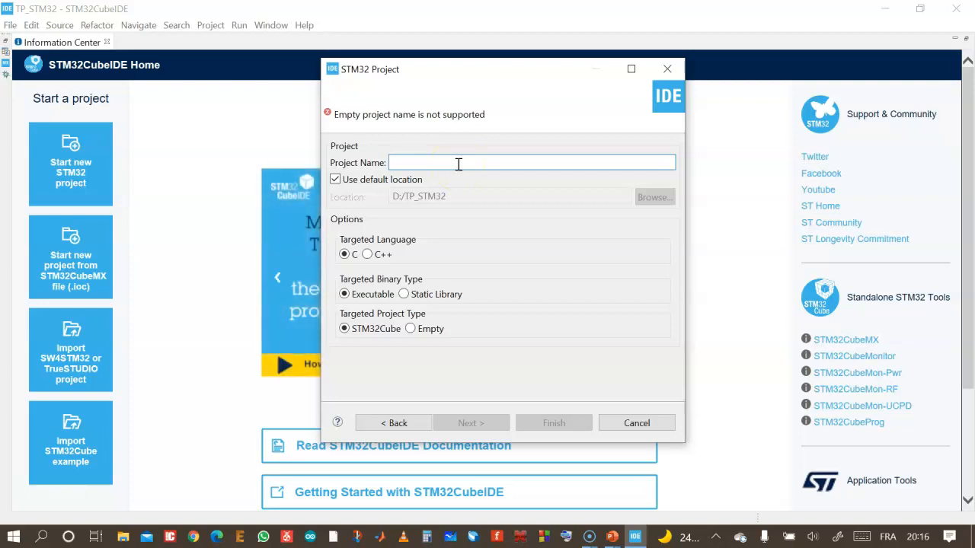
{"action": "type", "text": "TP_"}
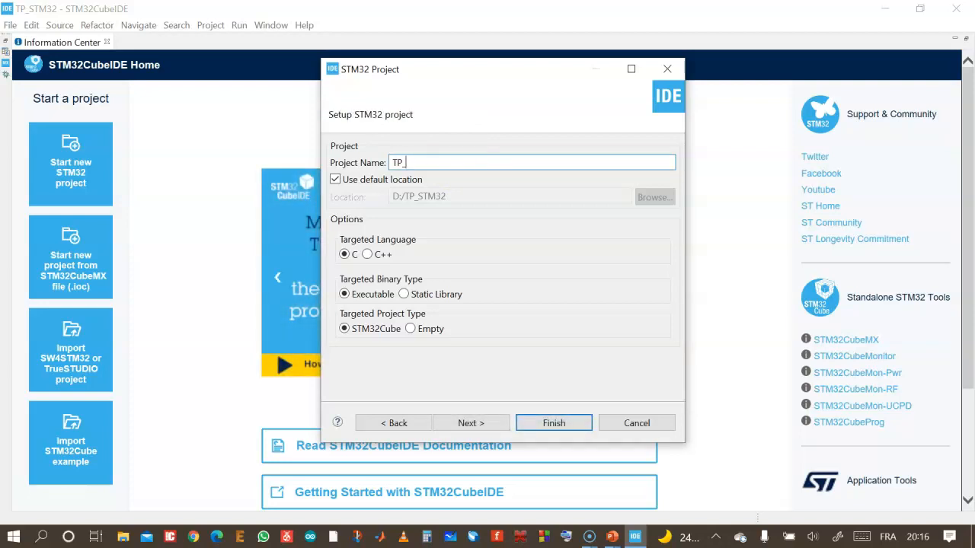
{"action": "type", "text": "BP_LED"}
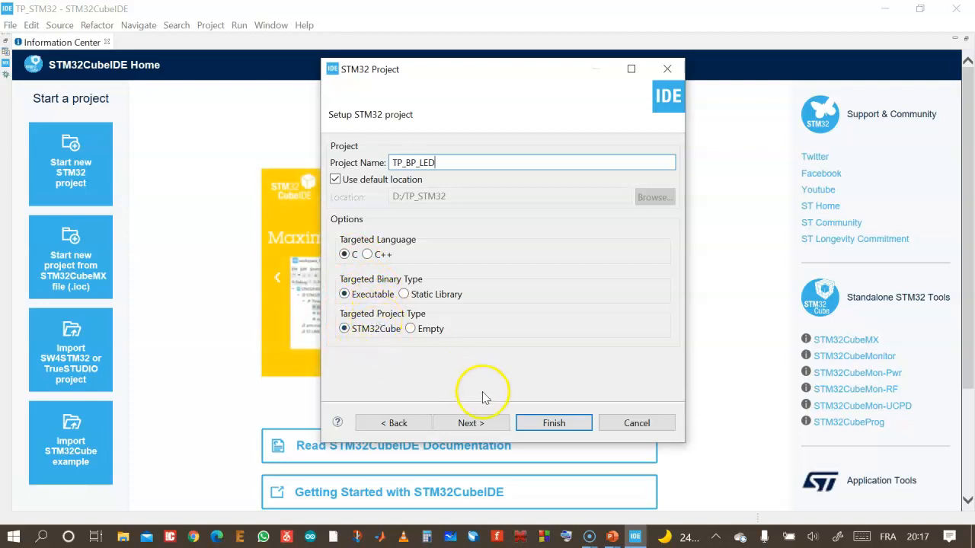
{"action": "left_click", "coordinate": [478, 427]}
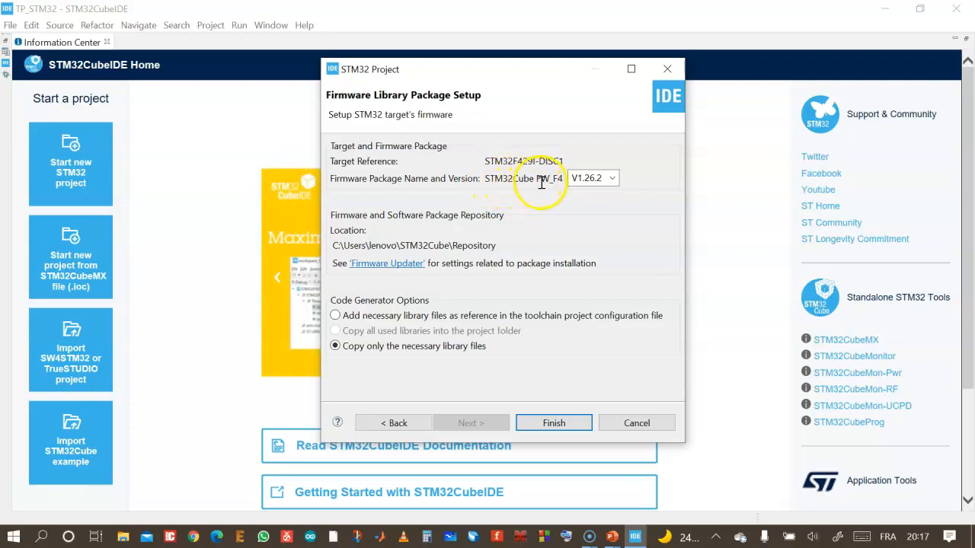
- Check which versions of the STM32Cube FW_F4 firmware package are available
{"action": "left_click", "coordinate": [616, 182]}
{"action": "left_click", "coordinate": [616, 182]}
{"action": "left_click", "coordinate": [616, 182]}
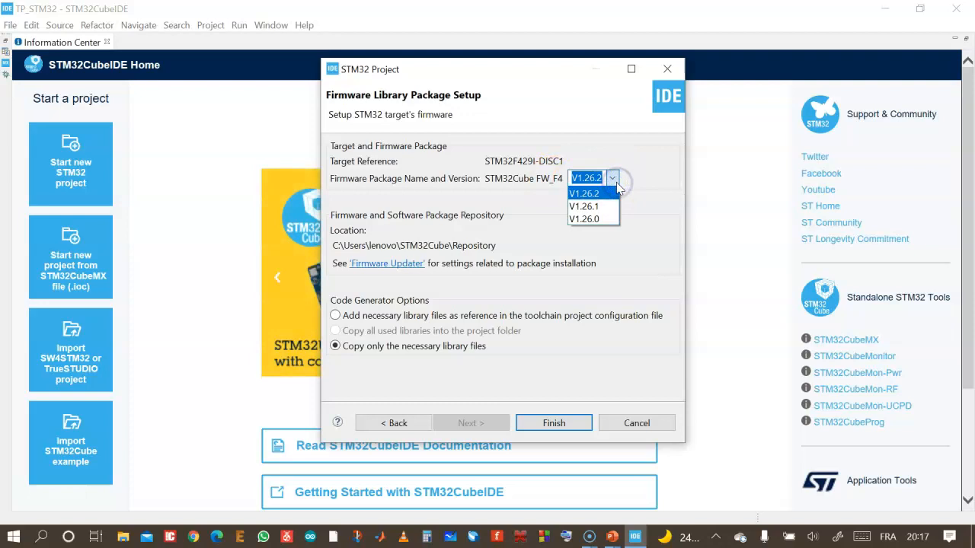
{"action": "left_click", "coordinate": [616, 182]}
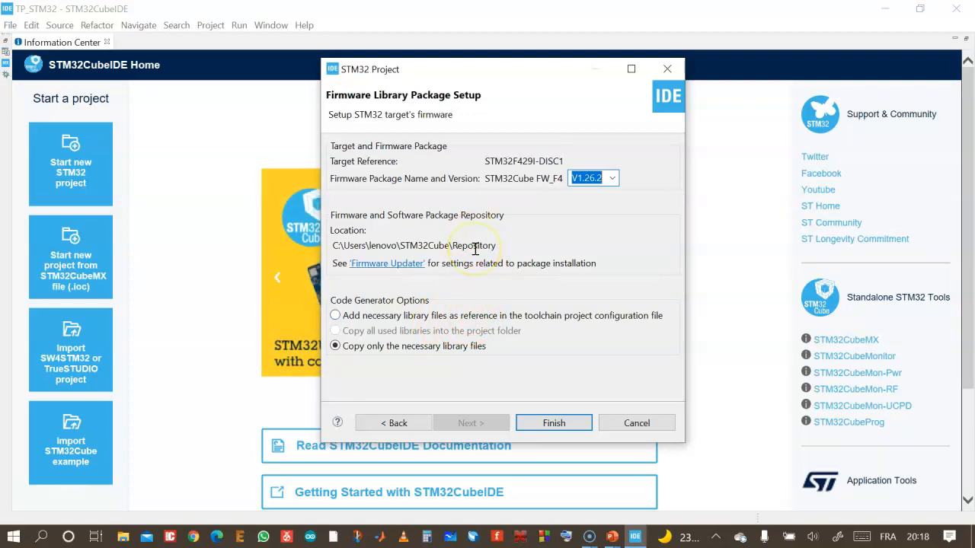
- Create the project with only the necessary library files copied, declining to initialize all peripherals in their default mode
{"action": "left_click", "coordinate": [344, 315]}
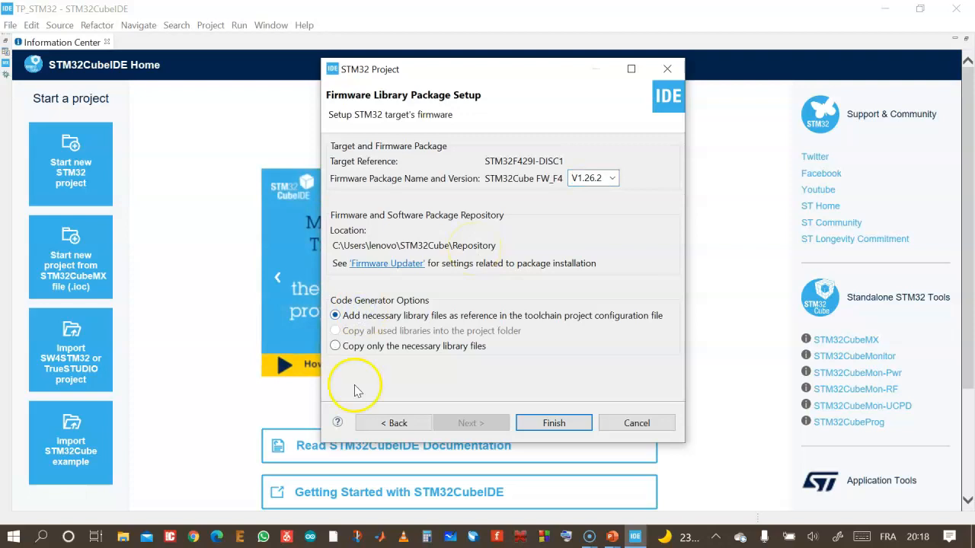
{"action": "left_click", "coordinate": [366, 346]}
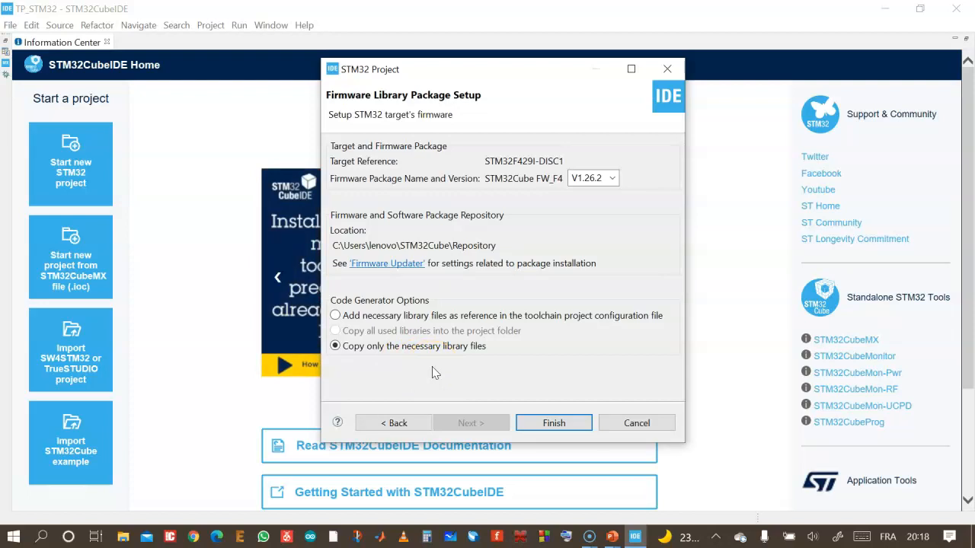
{"action": "left_click", "coordinate": [554, 423]}
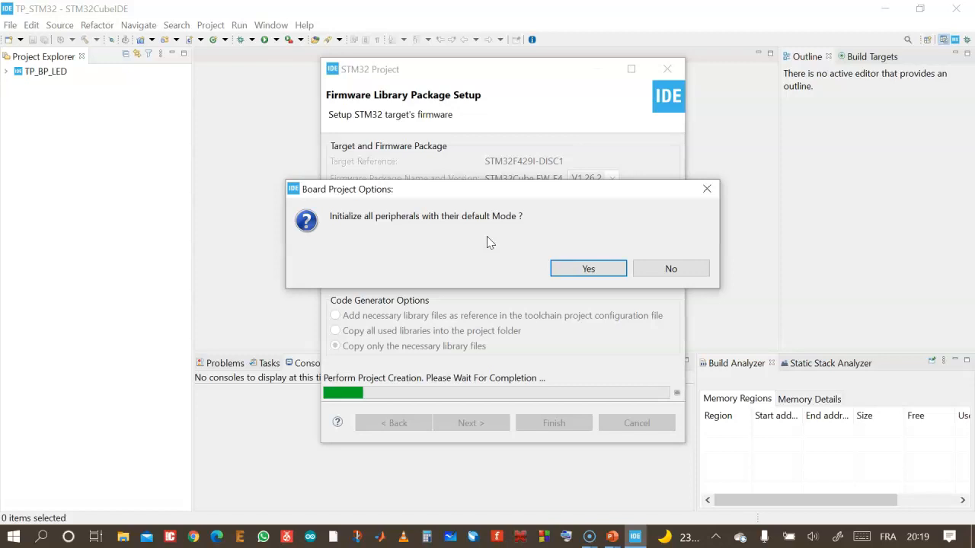
{"action": "left_click", "coordinate": [681, 274]}
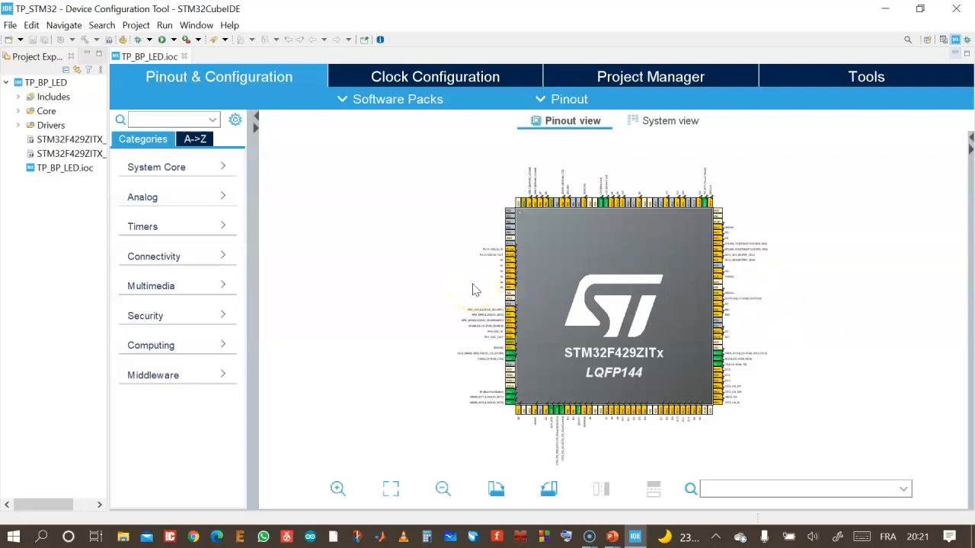
- Examine the microcontroller's pinout on all four sides, including the pins preassigned to the board's LEDs and blue push button
{"action": "scroll", "coordinate": [525, 283], "scroll_direction": "up", "scroll_amount": 3}
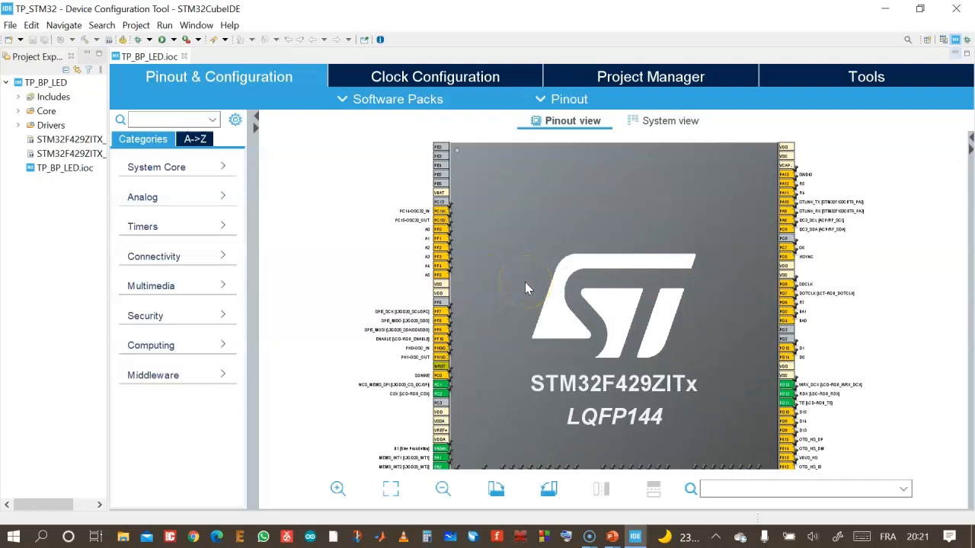
{"action": "scroll", "coordinate": [526, 284], "scroll_direction": "up", "scroll_amount": 1}
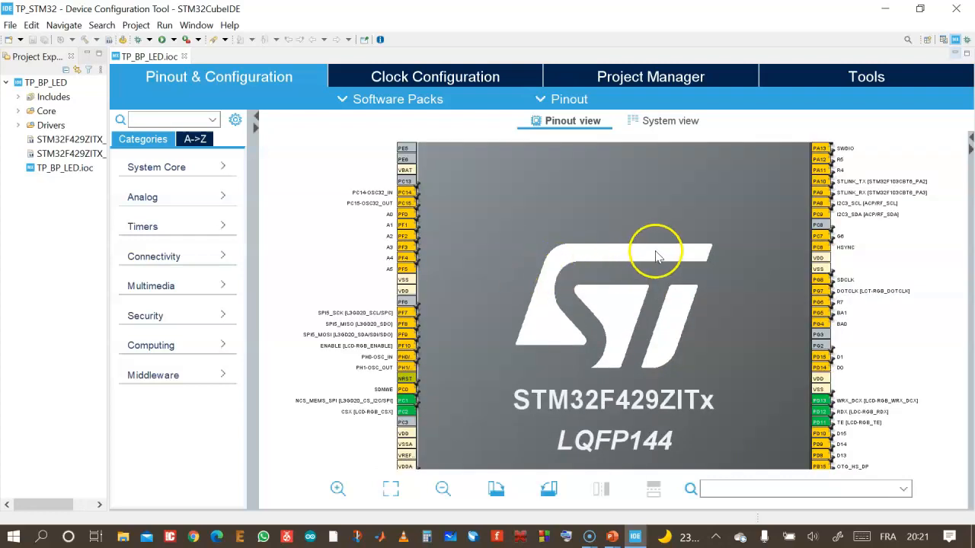
{"action": "scroll", "coordinate": [739, 230], "scroll_direction": "up", "scroll_amount": 1}
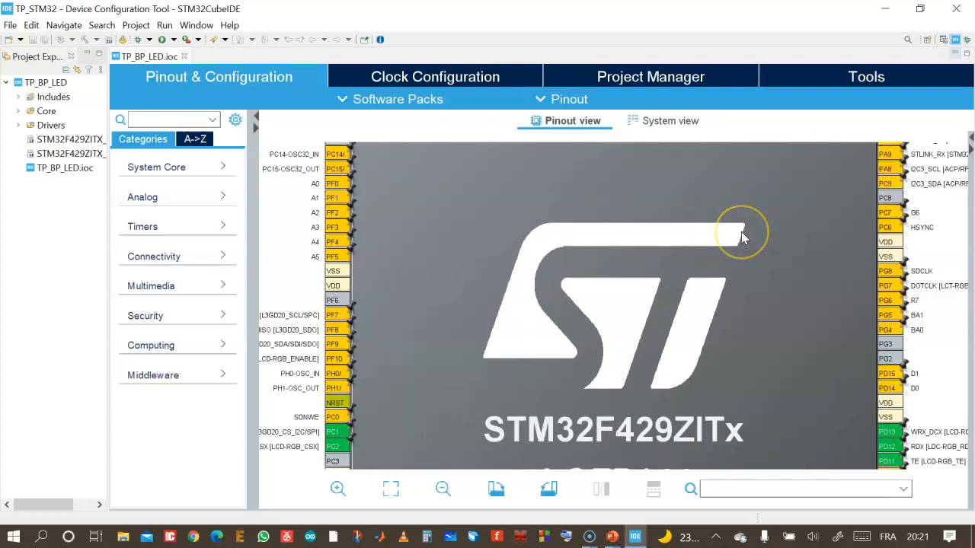
{"action": "scroll", "coordinate": [740, 233], "scroll_direction": "down", "scroll_amount": 2}
{"action": "scroll", "coordinate": [741, 232], "scroll_direction": "down", "scroll_amount": 1}
{"action": "scroll", "coordinate": [741, 231], "scroll_direction": "up", "scroll_amount": 2}
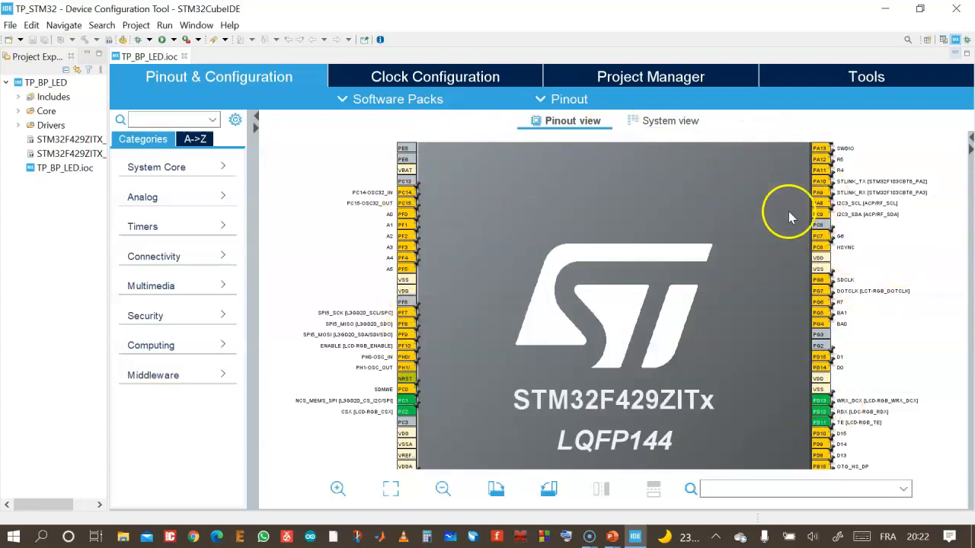
{"action": "scroll", "coordinate": [736, 252], "scroll_direction": "up", "scroll_amount": 1}
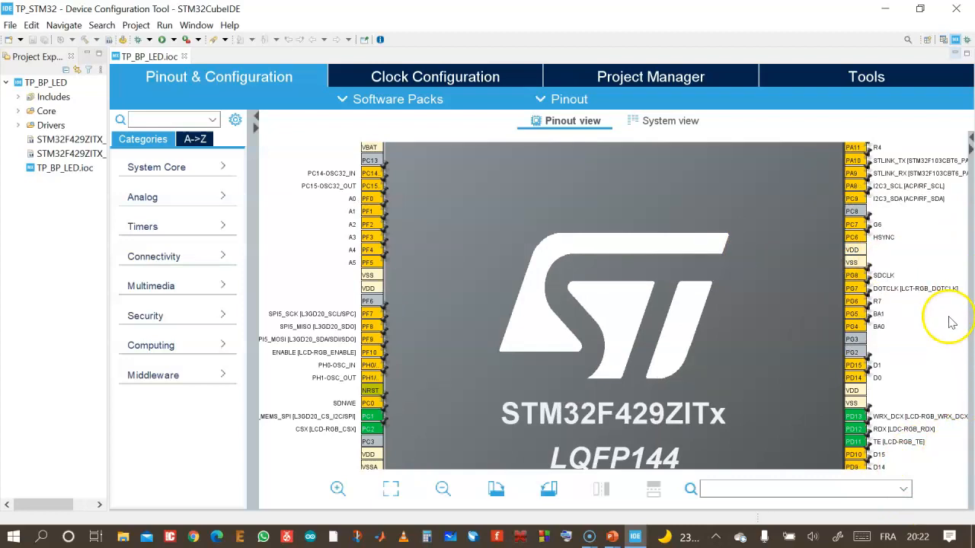
{"action": "left_click_drag", "start_coordinate": [787, 224], "coordinate": [616, 342]}
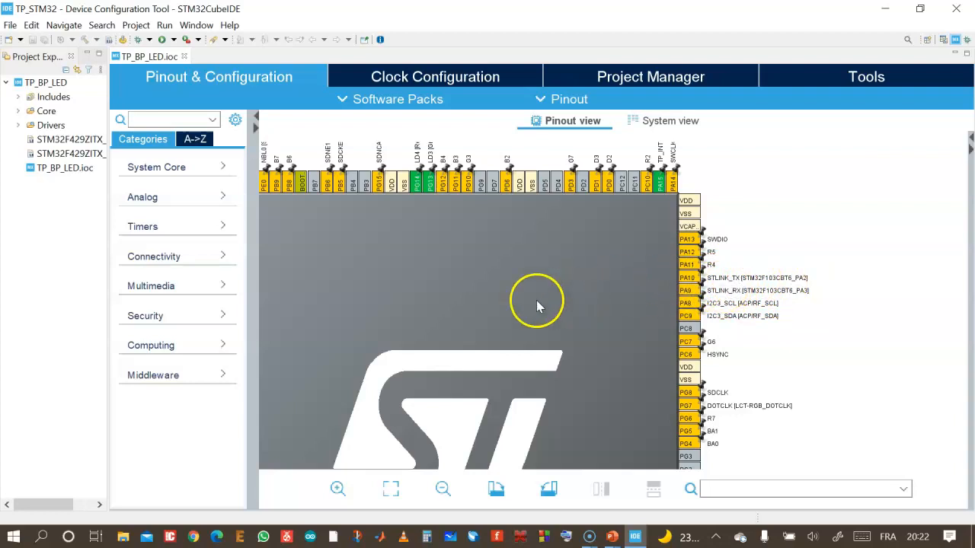
{"action": "left_click_drag", "start_coordinate": [518, 303], "coordinate": [712, 254]}
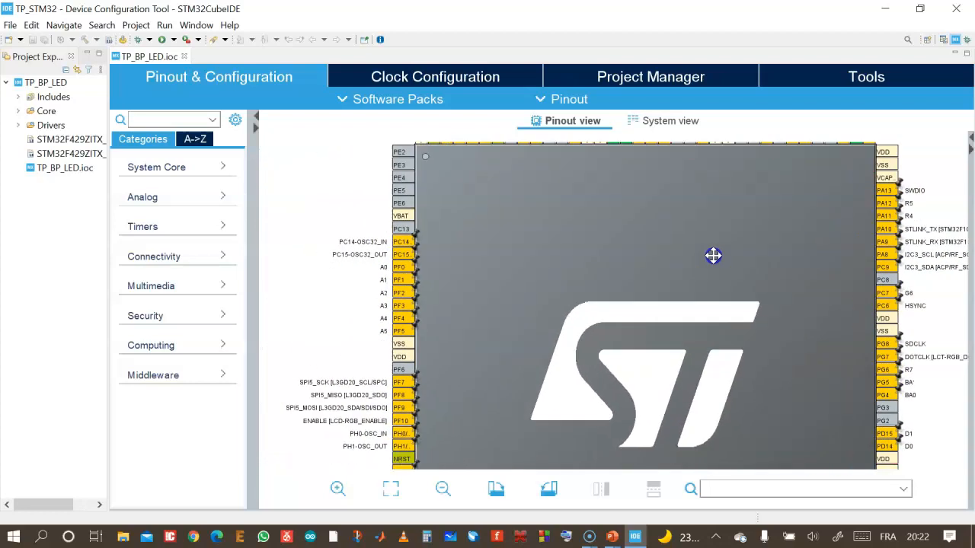
{"action": "left_click_drag", "start_coordinate": [579, 274], "coordinate": [483, 172]}
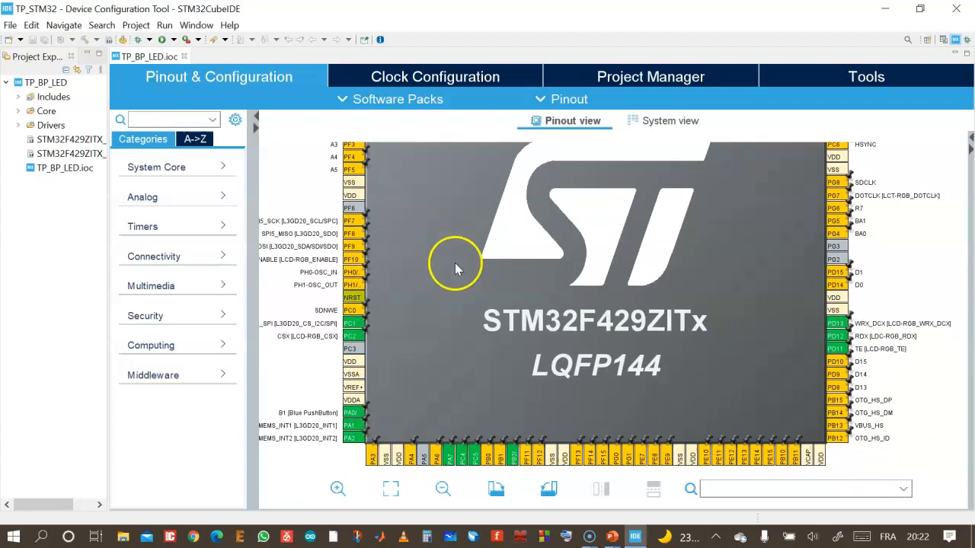
{"action": "left_click_drag", "start_coordinate": [437, 287], "coordinate": [553, 446]}
{"action": "left_click", "coordinate": [459, 263]}
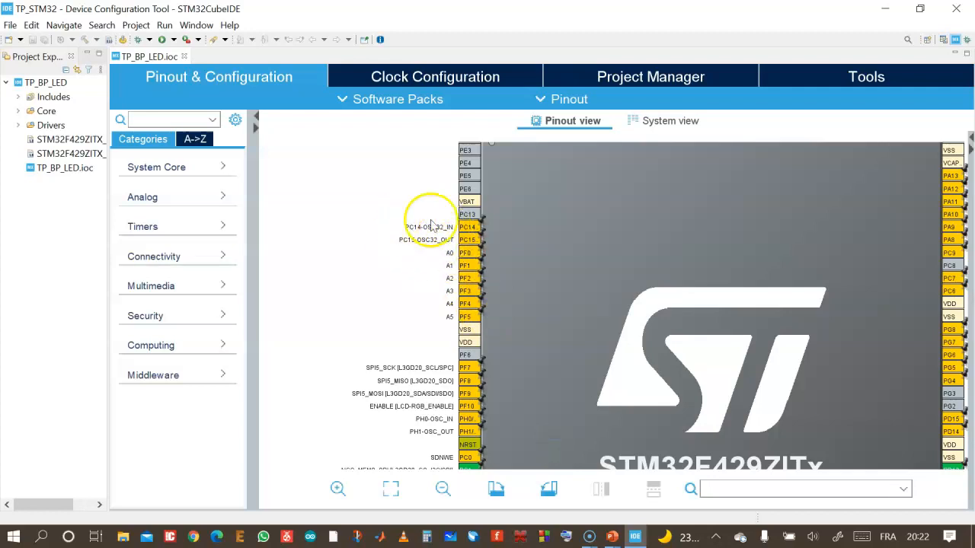
{"action": "left_click_drag", "start_coordinate": [548, 298], "coordinate": [517, 199]}
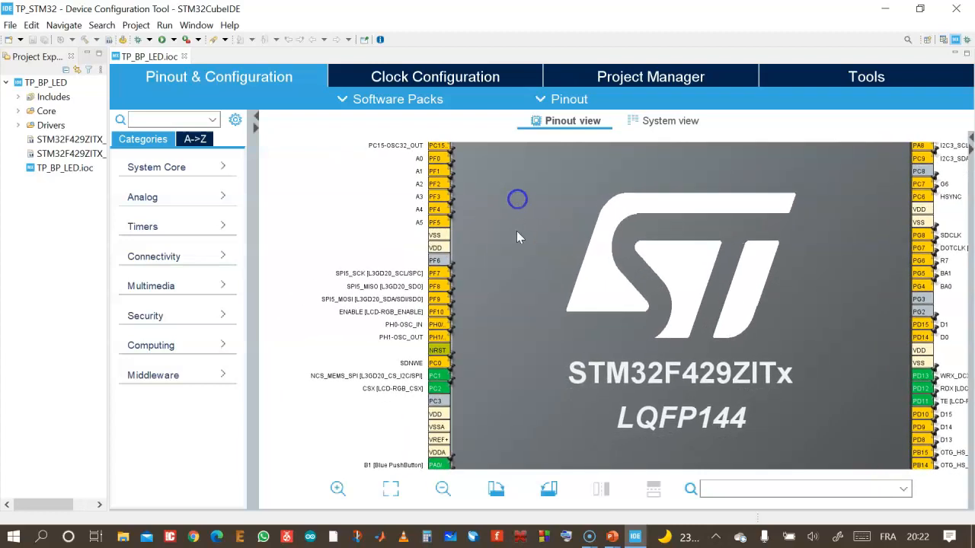
{"action": "scroll", "coordinate": [530, 237], "scroll_direction": "down", "scroll_amount": 1}
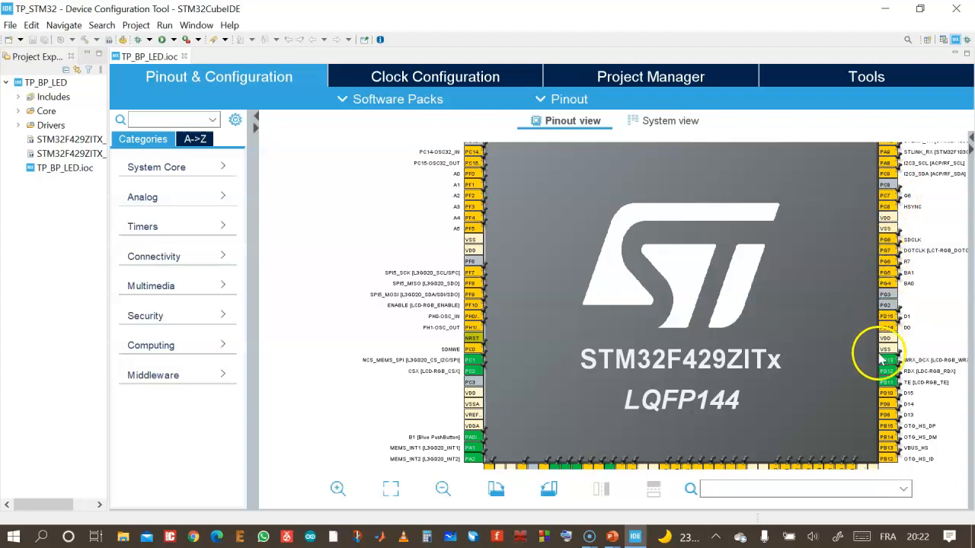
- Search the chip's pinout for pin PG13
{"action": "left_click", "coordinate": [719, 492]}
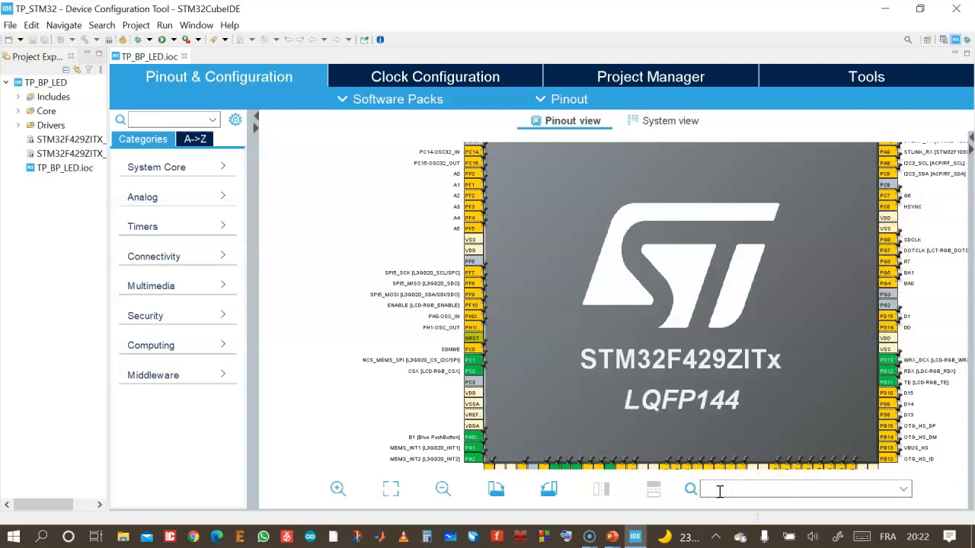
{"action": "type", "text": "P"}
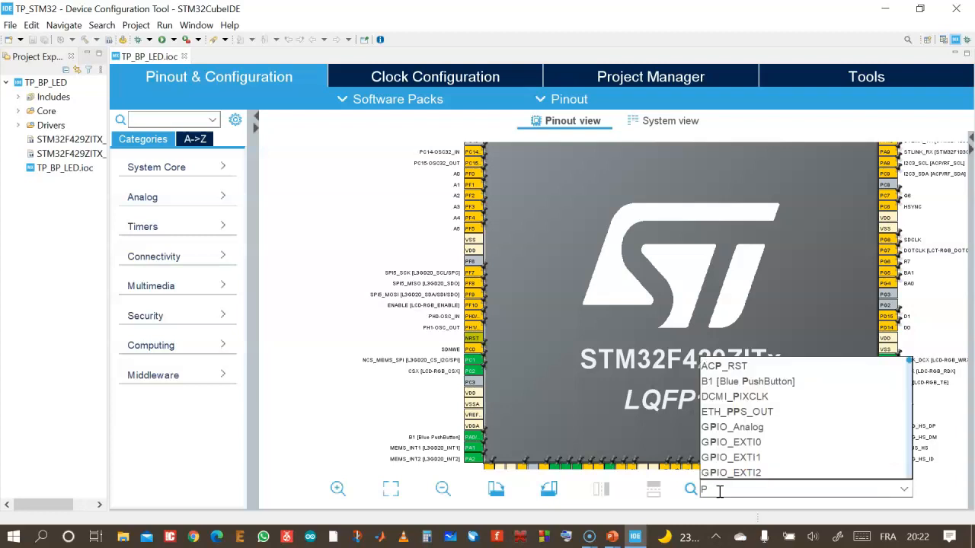
{"action": "type", "text": "G"}
{"action": "left_click", "coordinate": [874, 369]}
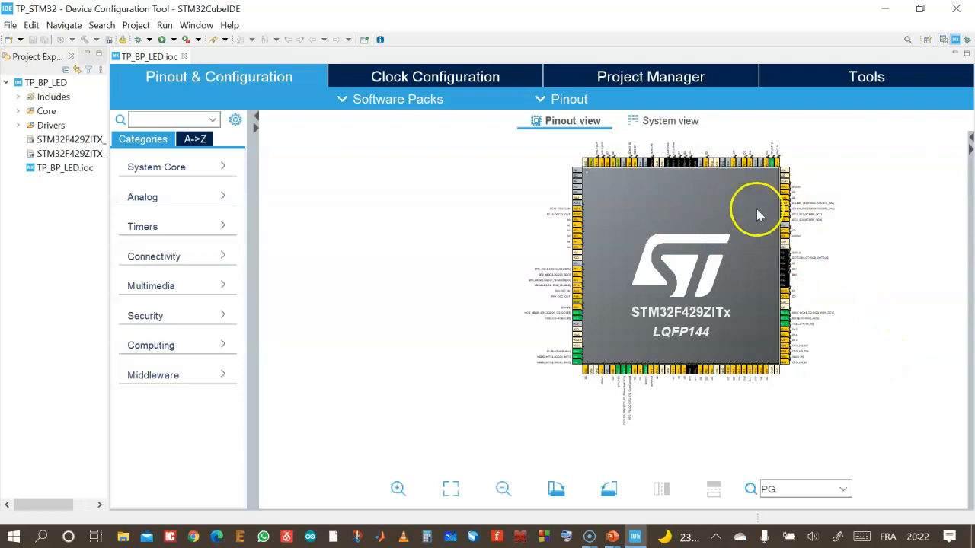
{"action": "left_click", "coordinate": [790, 489]}
{"action": "type", "text": "13"}
{"action": "left_click", "coordinate": [859, 211]}
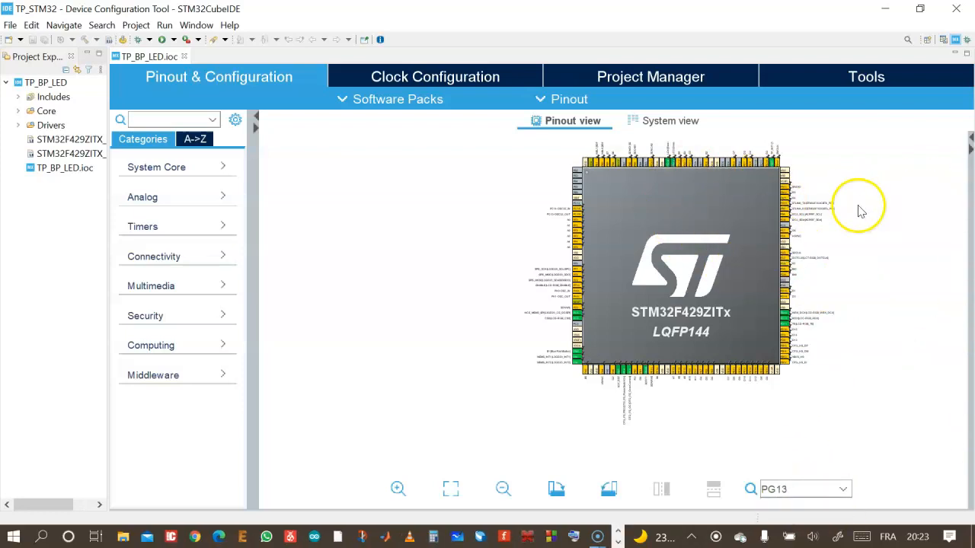
- Locate the green LED pin PG13 on the chip's upper edge and check its available pin functions
{"action": "scroll", "coordinate": [838, 212], "scroll_direction": "up", "scroll_amount": 3}
{"action": "left_click_drag", "start_coordinate": [735, 211], "coordinate": [703, 404]}
{"action": "left_click_drag", "start_coordinate": [691, 285], "coordinate": [670, 400]}
{"action": "left_click", "coordinate": [691, 197]}
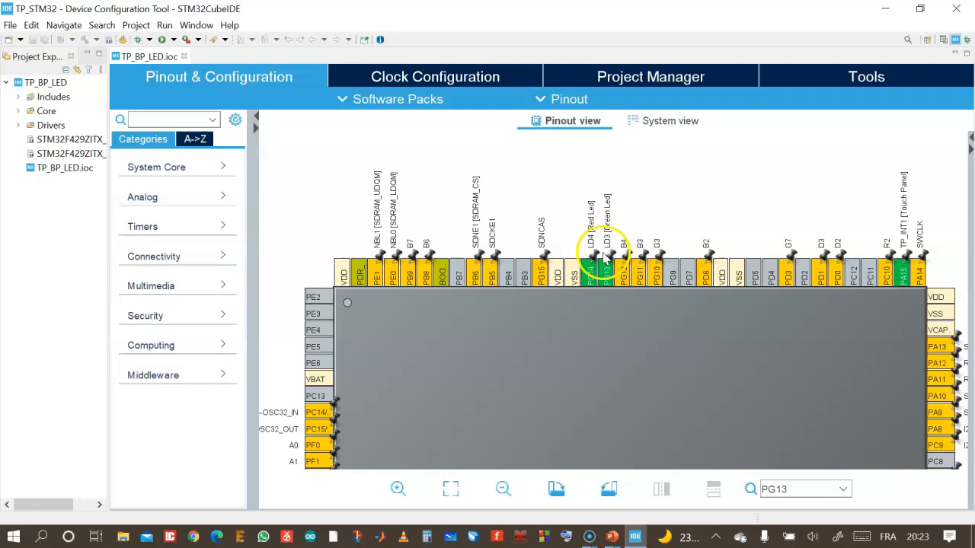
{"action": "scroll", "coordinate": [625, 251], "scroll_direction": "up", "scroll_amount": 2}
{"action": "left_click_drag", "start_coordinate": [626, 274], "coordinate": [617, 361]}
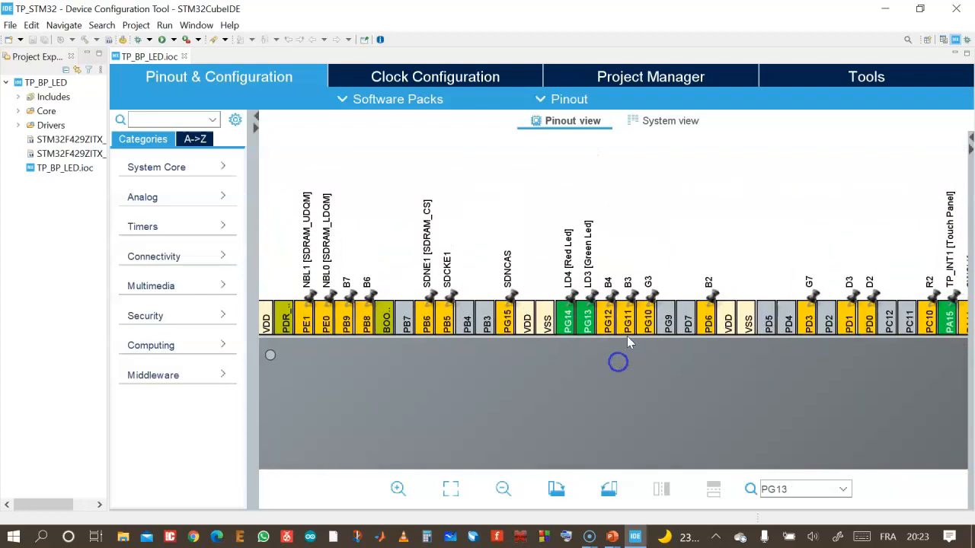
{"action": "left_click", "coordinate": [587, 317]}
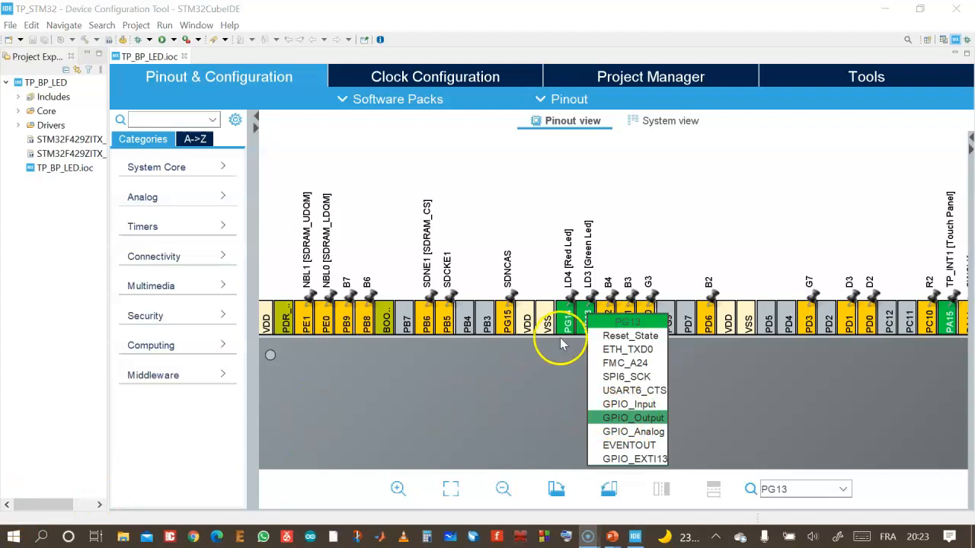
{"action": "left_click", "coordinate": [617, 268]}
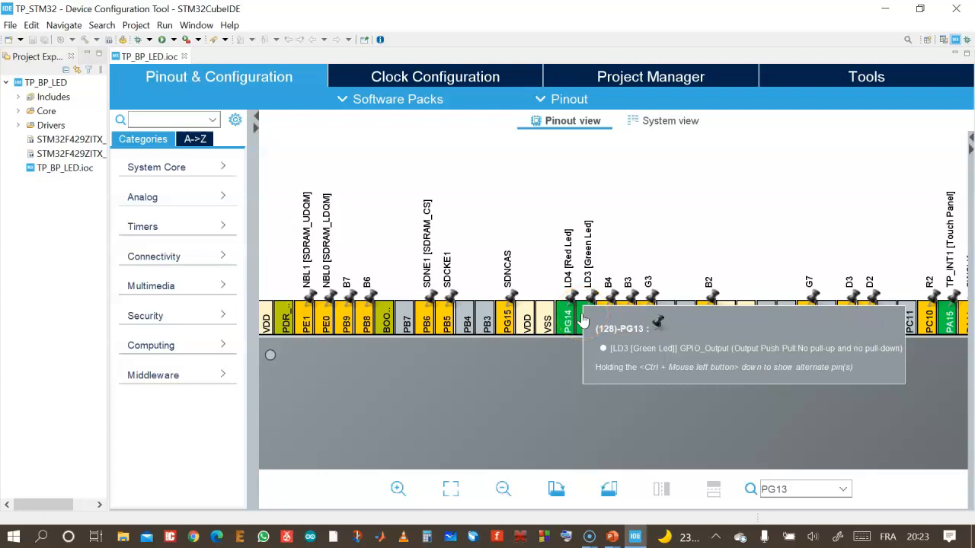
- Change the user label of the green LED pin PG13 to LED_VERTE
{"action": "right_click", "coordinate": [582, 318]}
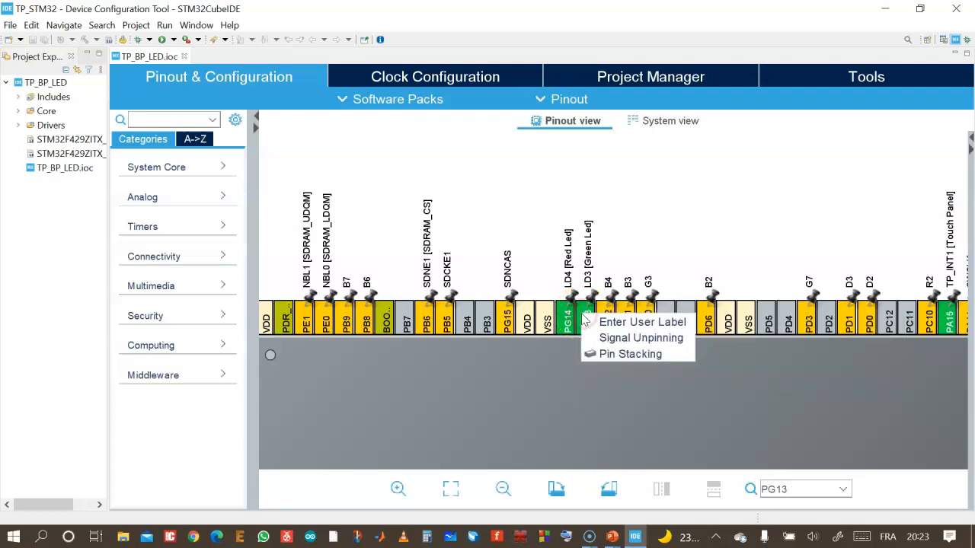
{"action": "left_click", "coordinate": [622, 322]}
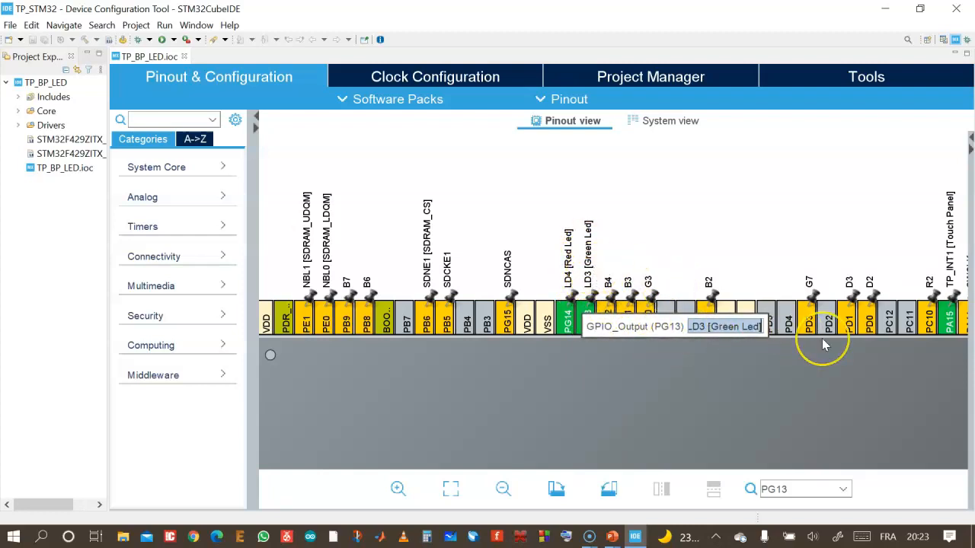
{"action": "type", "text": "LE"}
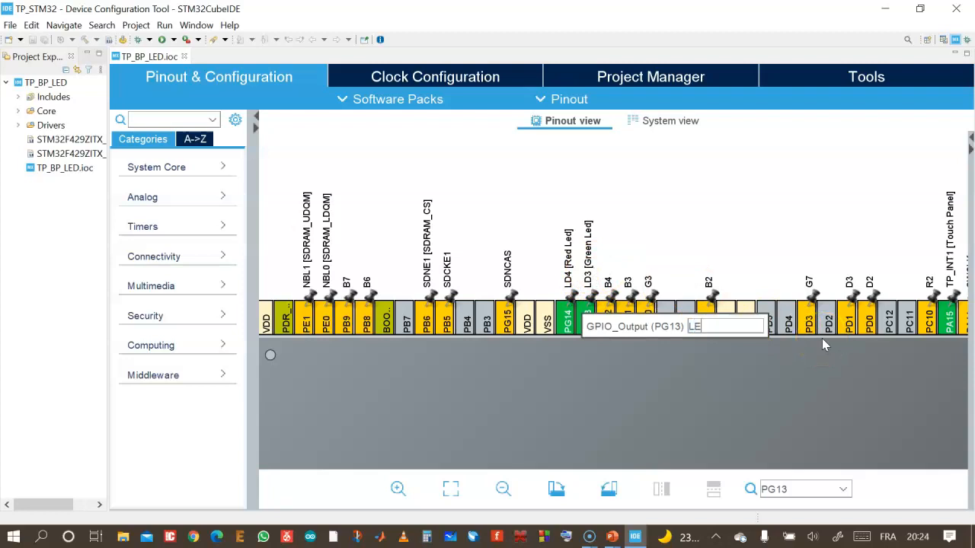
{"action": "type", "text": "D_VERTE"}
{"action": "key", "text": "Return"}
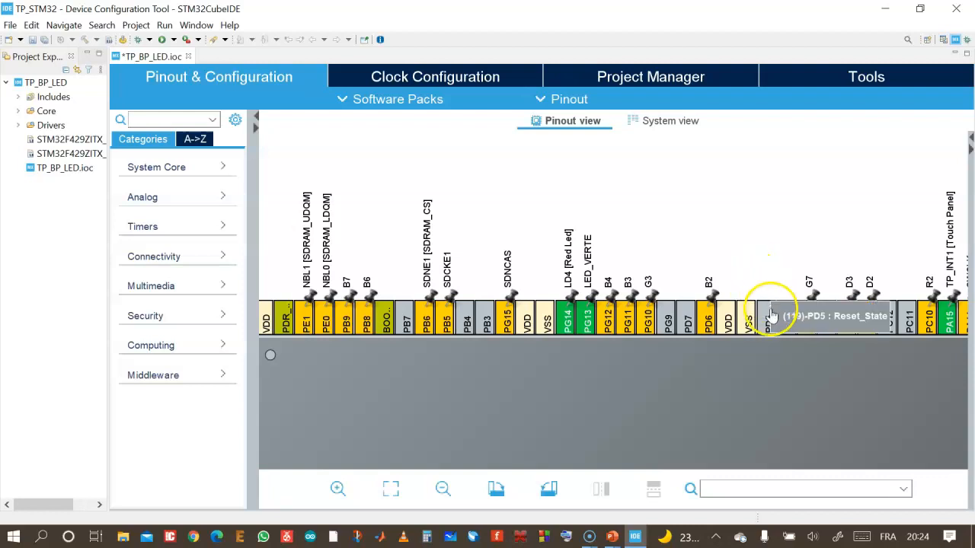
- Configure the unused pin PG9 as GPIO_Input and give it the user label My_PIN
{"action": "left_click", "coordinate": [671, 313]}
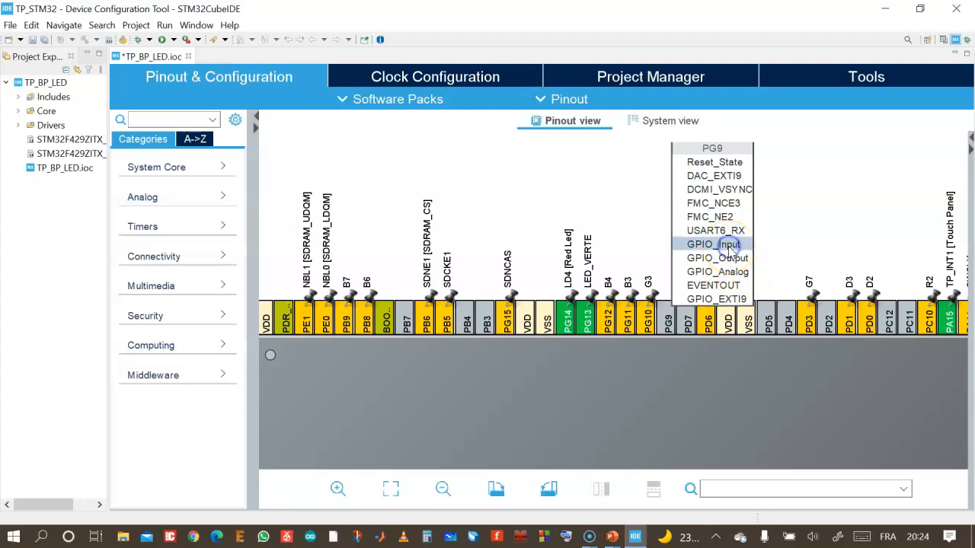
{"action": "left_click", "coordinate": [729, 244]}
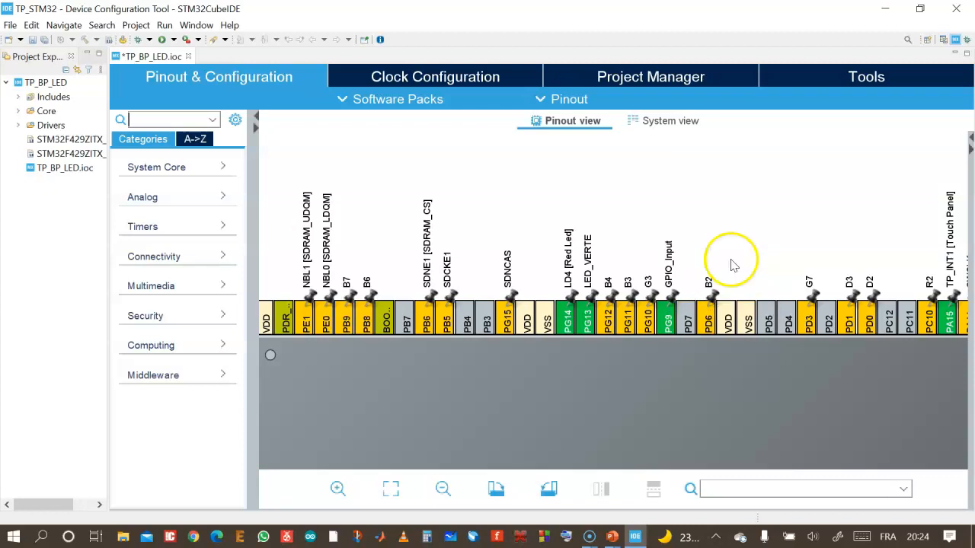
{"action": "right_click", "coordinate": [667, 322]}
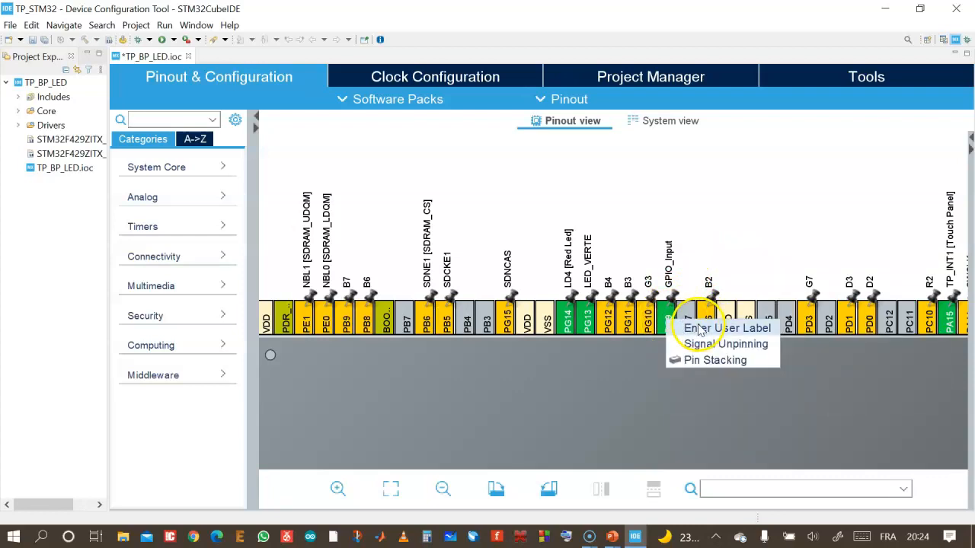
{"action": "left_click", "coordinate": [699, 328]}
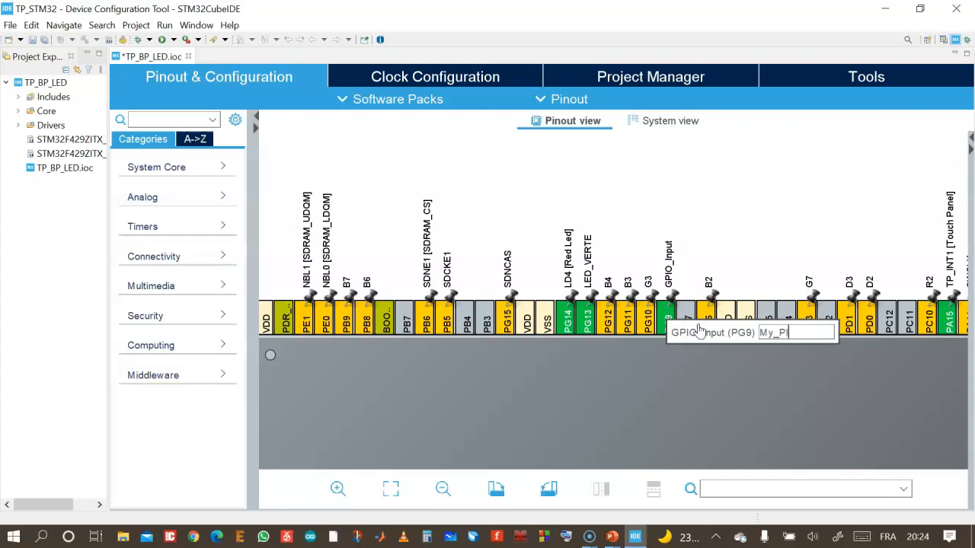
{"action": "key", "text": "Return"}
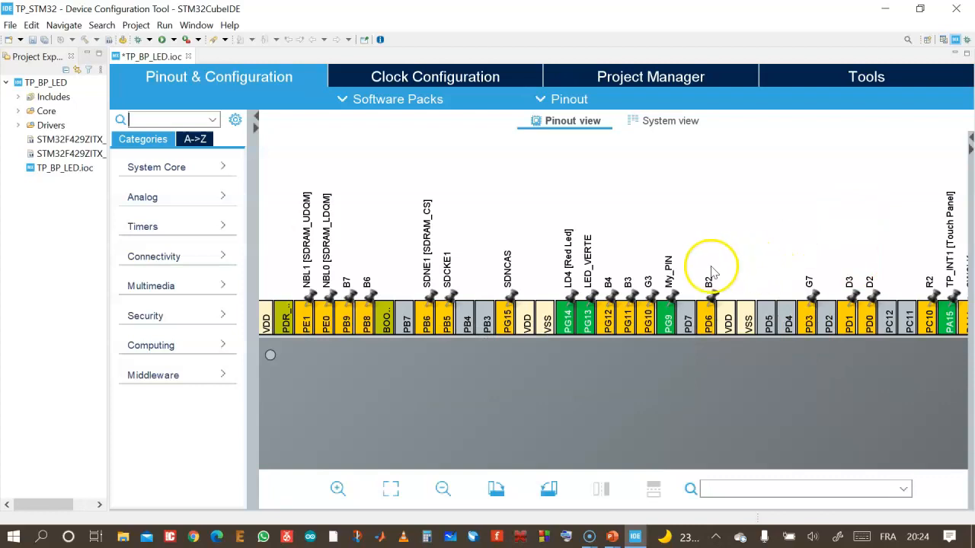
- Return pin PG9 to Reset_State to remove its input assignment and label
{"action": "mouse_move", "coordinate": [668, 316]}
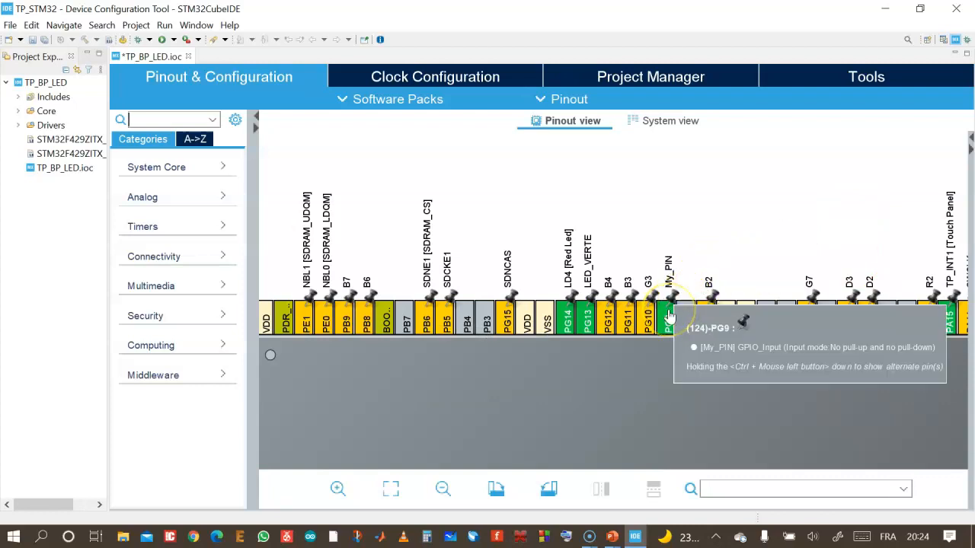
{"action": "right_click", "coordinate": [668, 315]}
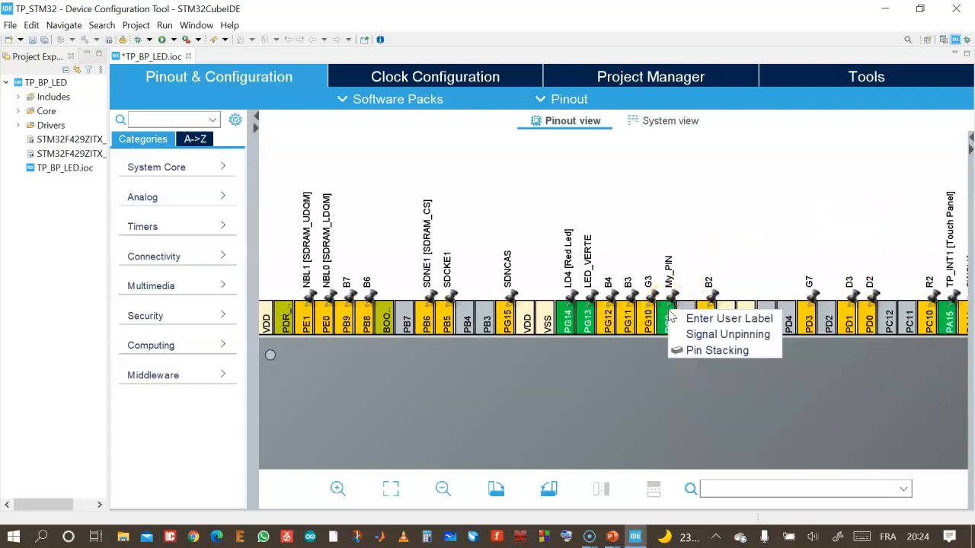
{"action": "left_click", "coordinate": [667, 315]}
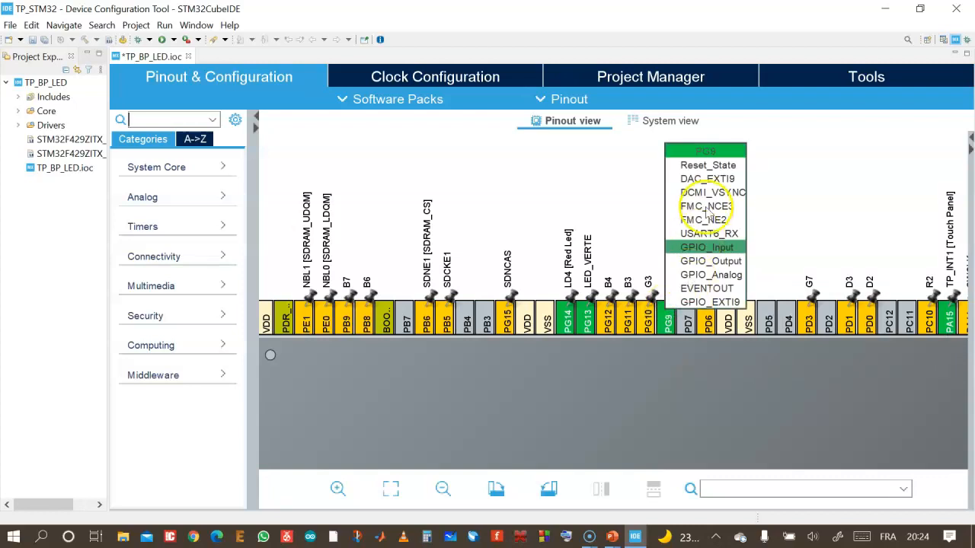
{"action": "left_click", "coordinate": [722, 166]}
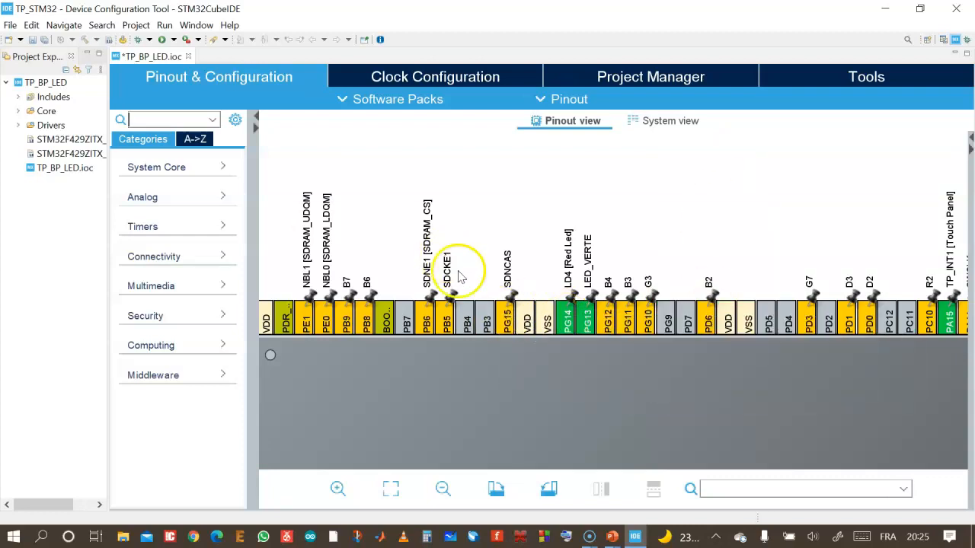
- Search the chip pinout for pin PA0, which is connected to the board's user button
{"action": "scroll", "coordinate": [670, 403], "scroll_direction": "down", "scroll_amount": 3}
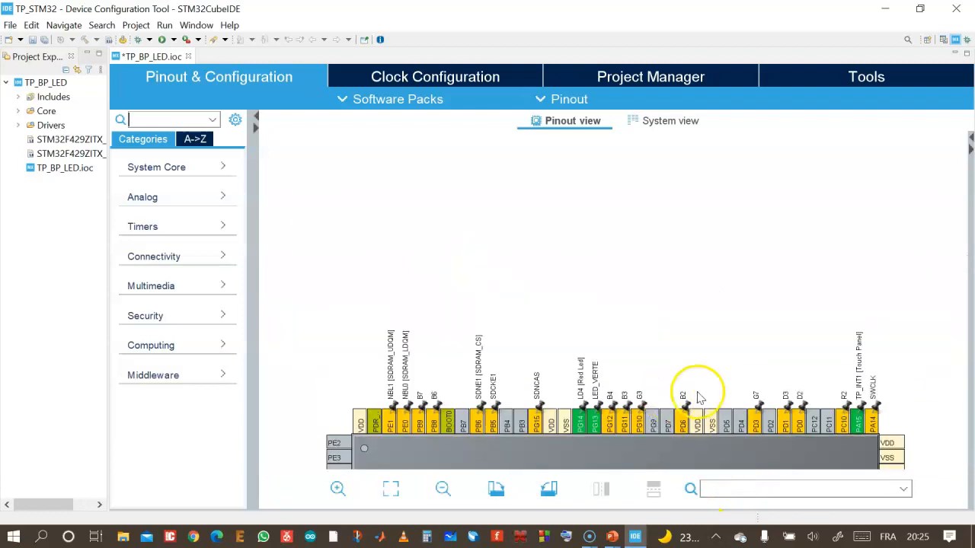
{"action": "scroll", "coordinate": [730, 442], "scroll_direction": "up", "scroll_amount": 5}
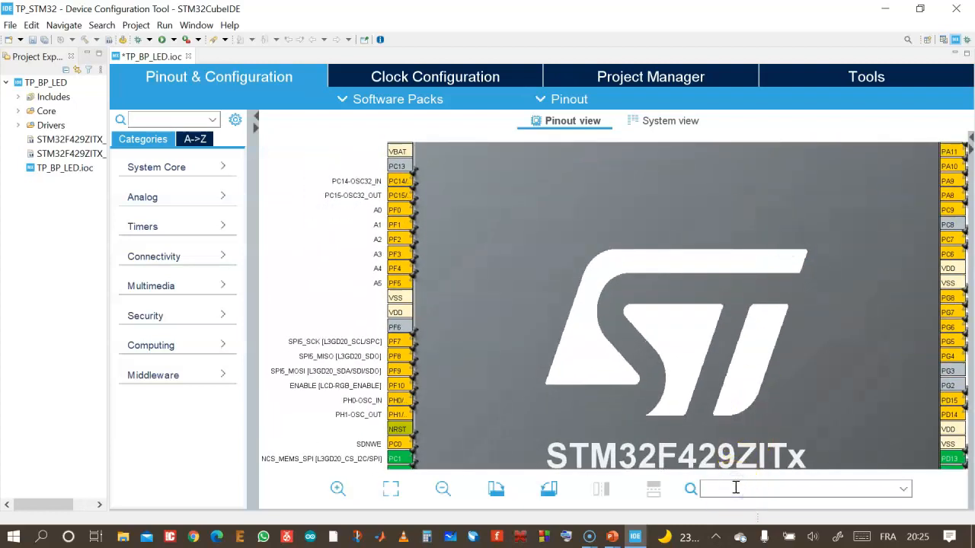
{"action": "type", "text": "PA"}
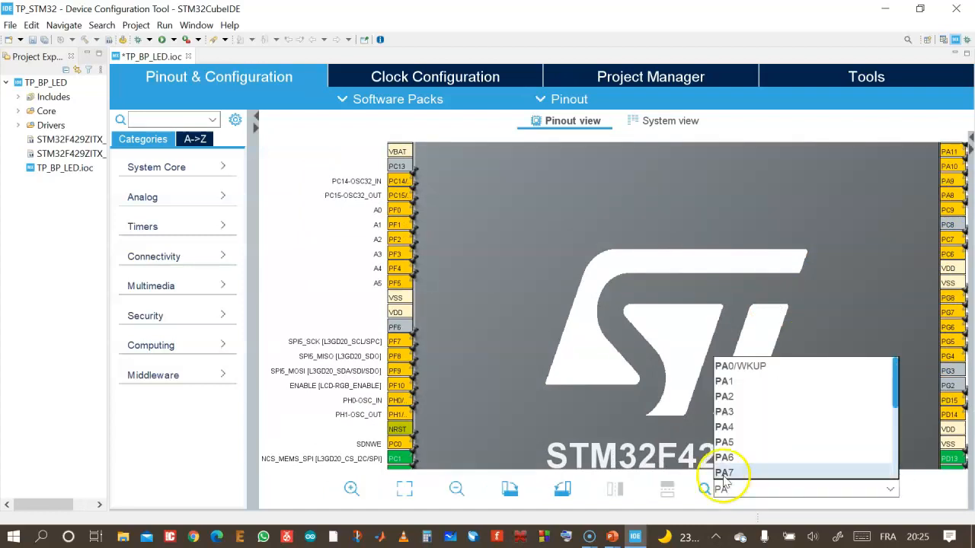
{"action": "left_click", "coordinate": [706, 333]}
{"action": "scroll", "coordinate": [707, 333], "scroll_direction": "down", "scroll_amount": 1}
{"action": "left_click_drag", "start_coordinate": [734, 371], "coordinate": [727, 308]}
{"action": "left_click", "coordinate": [729, 488]}
{"action": "type", "text": "a"}
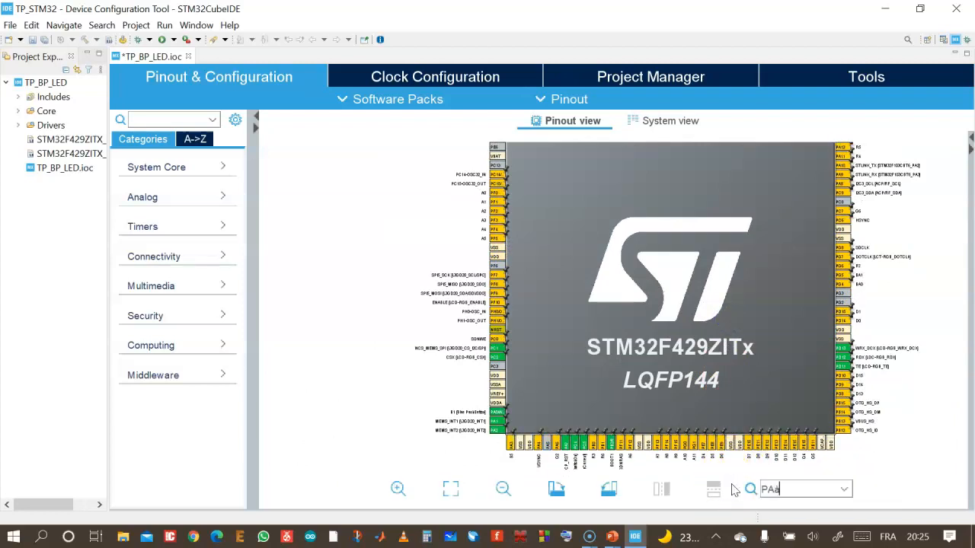
{"action": "key", "text": "BackSpace"}
{"action": "type", "text": "0"}
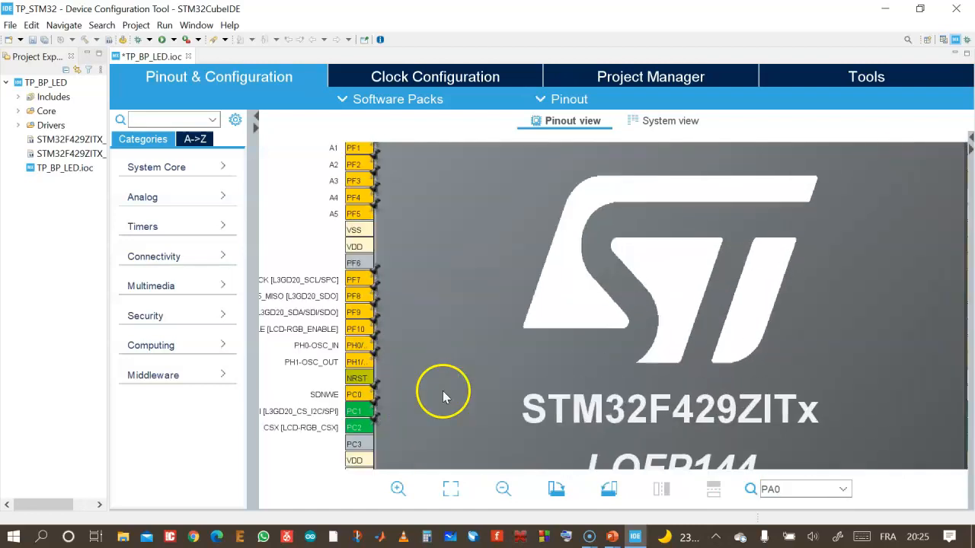
- Change the user label of the blue push-button pin PA0/WKUP to BP_BLEU
{"action": "scroll", "coordinate": [441, 388], "scroll_direction": "up", "scroll_amount": 2}
{"action": "left_click_drag", "start_coordinate": [477, 422], "coordinate": [636, 250]}
{"action": "scroll", "coordinate": [448, 312], "scroll_direction": "up", "scroll_amount": 1}
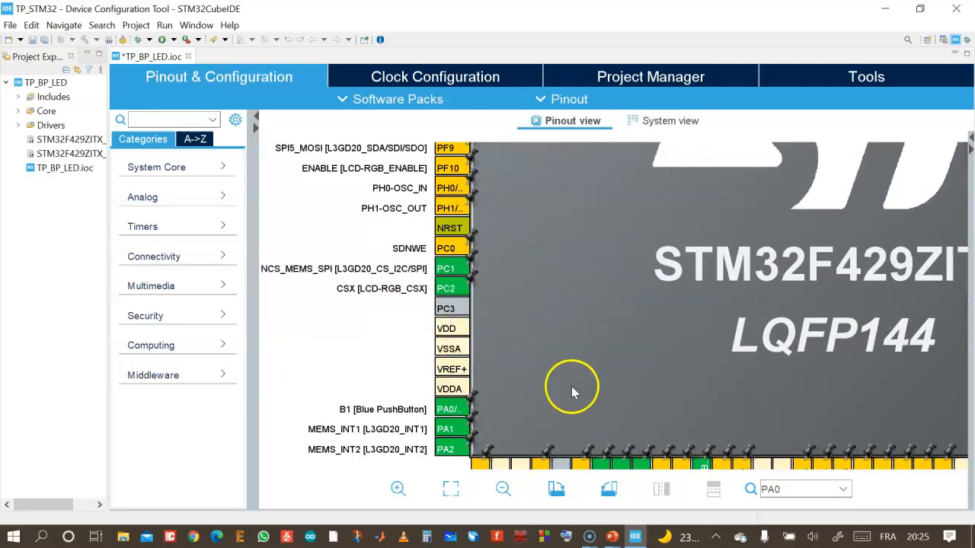
{"action": "left_click_drag", "start_coordinate": [572, 387], "coordinate": [659, 340]}
{"action": "mouse_move", "coordinate": [539, 367]}
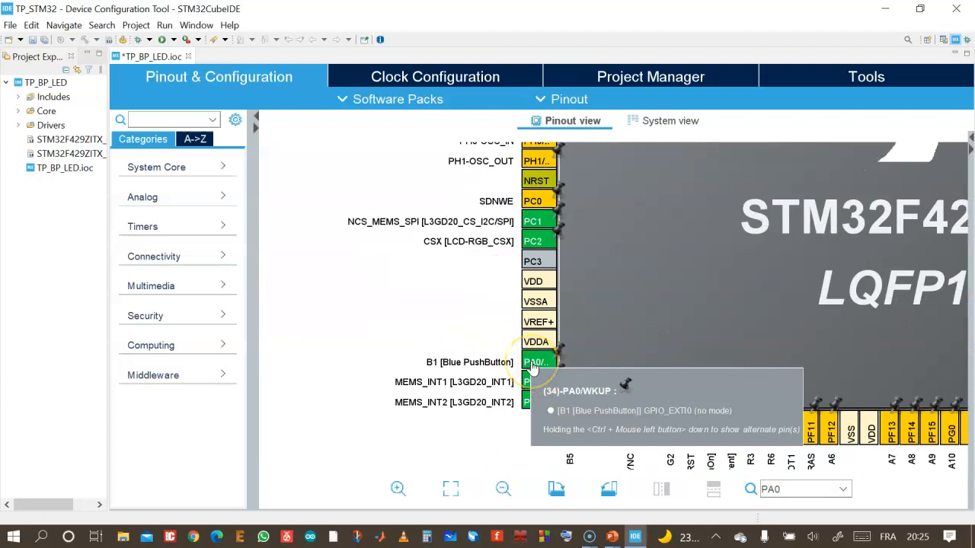
{"action": "left_click", "coordinate": [536, 367]}
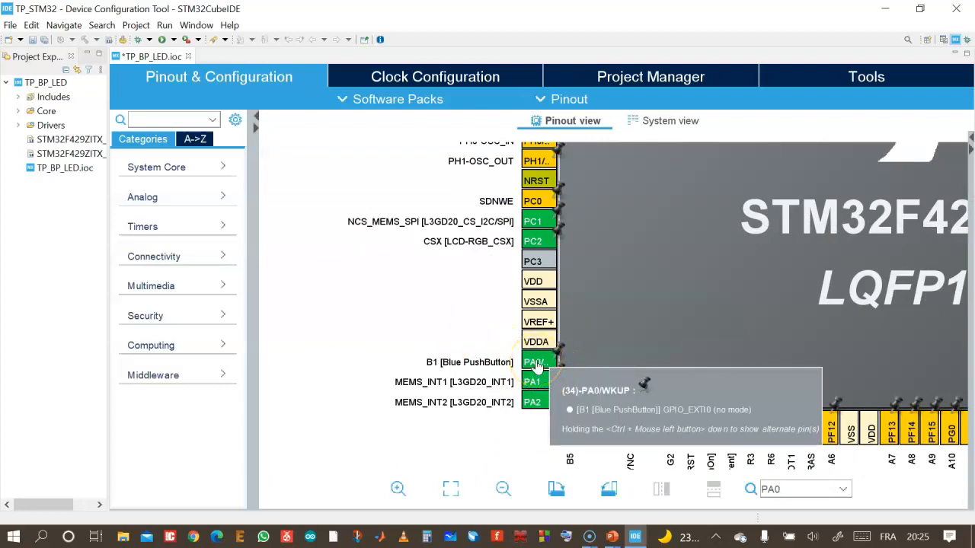
{"action": "right_click", "coordinate": [537, 366]}
{"action": "left_click", "coordinate": [562, 371]}
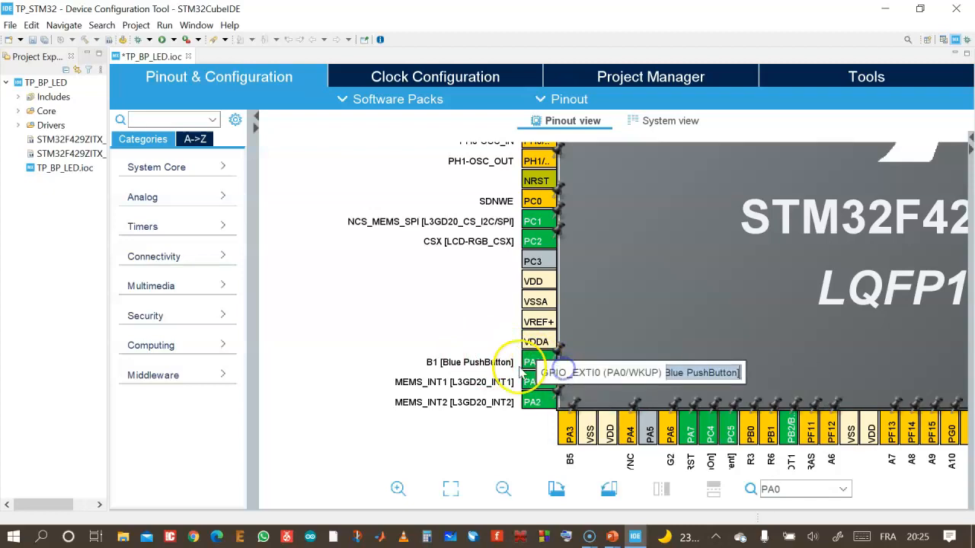
{"action": "type", "text": "BP_BLEU"}
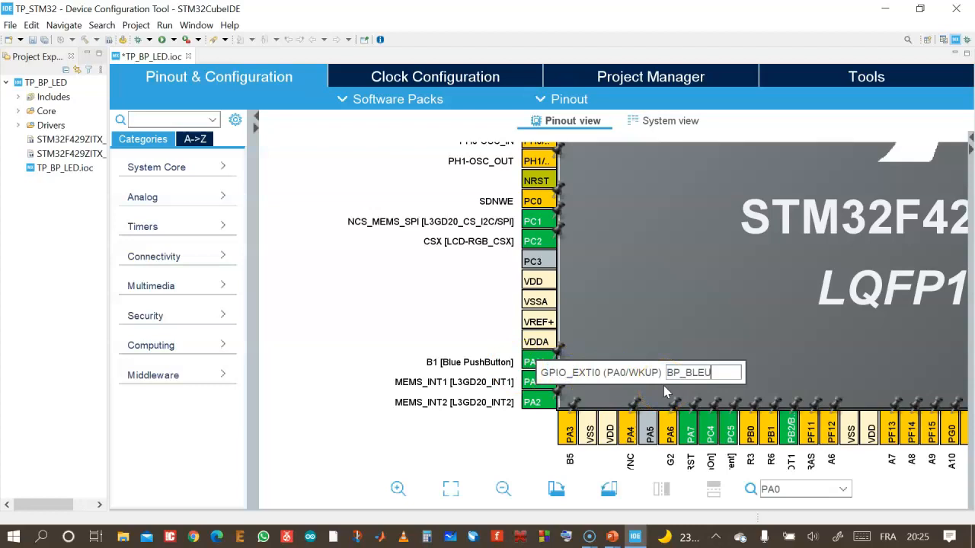
{"action": "key", "text": "Return"}
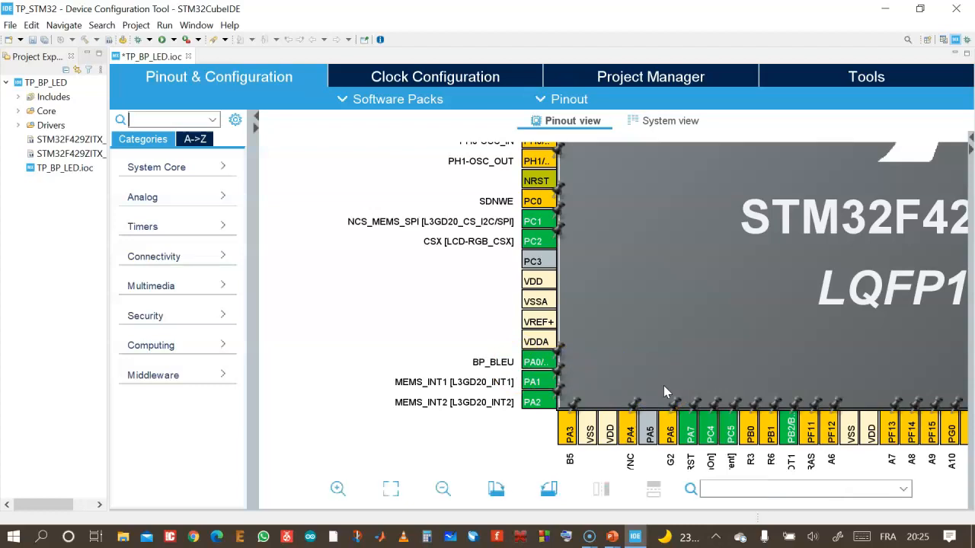
{"action": "left_click", "coordinate": [488, 358]}
{"action": "scroll", "coordinate": [821, 317], "scroll_direction": "down", "scroll_amount": 1}
{"action": "scroll", "coordinate": [820, 316], "scroll_direction": "up", "scroll_amount": 1}
{"action": "scroll", "coordinate": [800, 327], "scroll_direction": "down", "scroll_amount": 1}
{"action": "scroll", "coordinate": [737, 329], "scroll_direction": "down", "scroll_amount": 2}
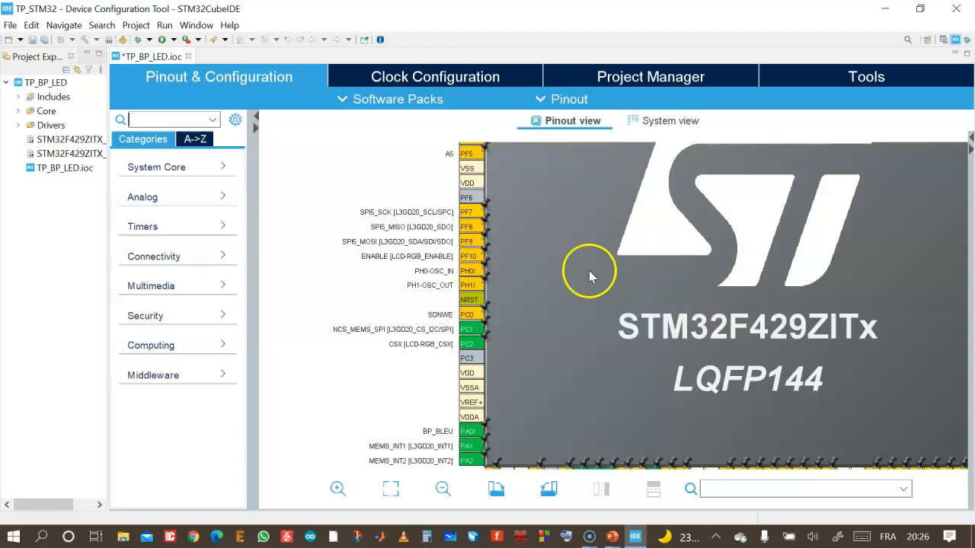
- Open the System Core GPIO configuration, widen its area and look through the table of configured pins
{"action": "left_click", "coordinate": [177, 174]}
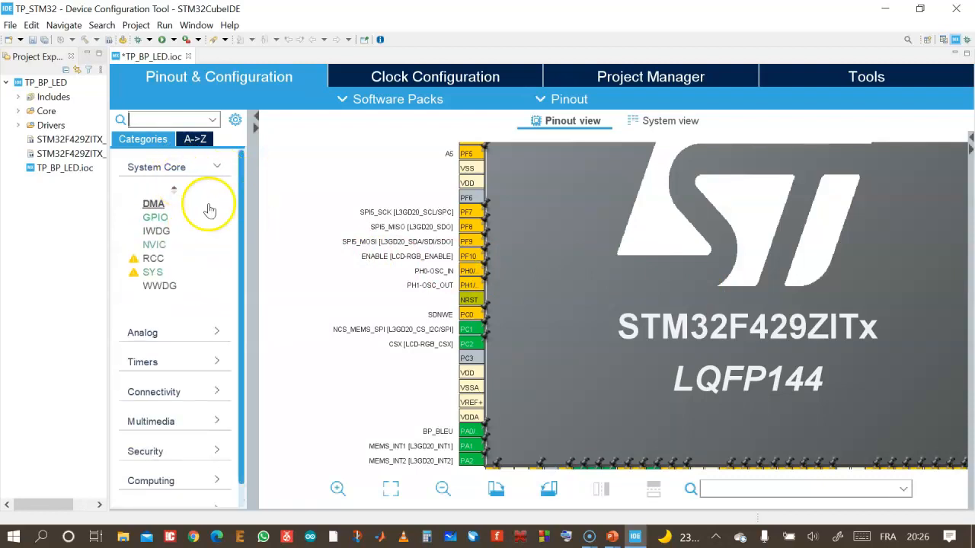
{"action": "left_click", "coordinate": [156, 221]}
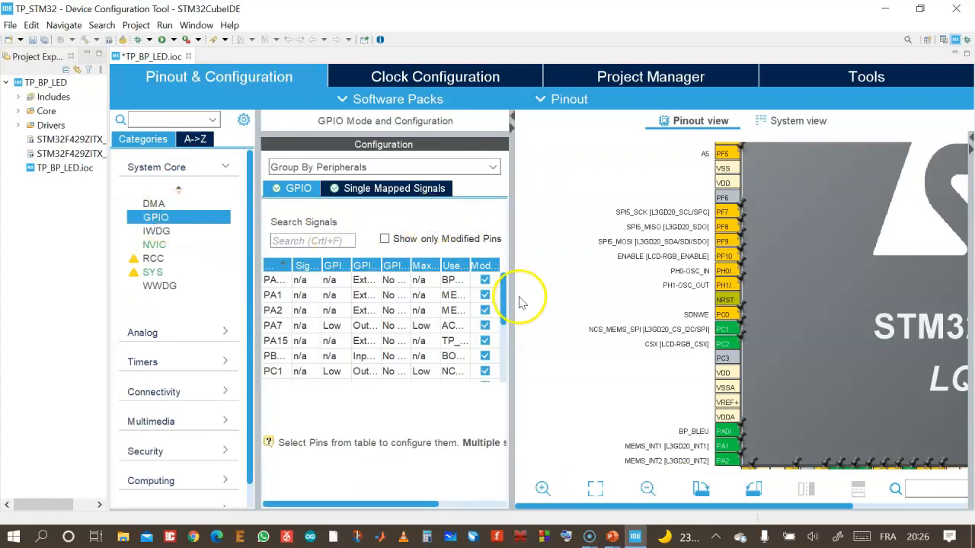
{"action": "left_click_drag", "start_coordinate": [510, 302], "coordinate": [629, 306]}
{"action": "scroll", "coordinate": [404, 308], "scroll_direction": "down", "scroll_amount": 3}
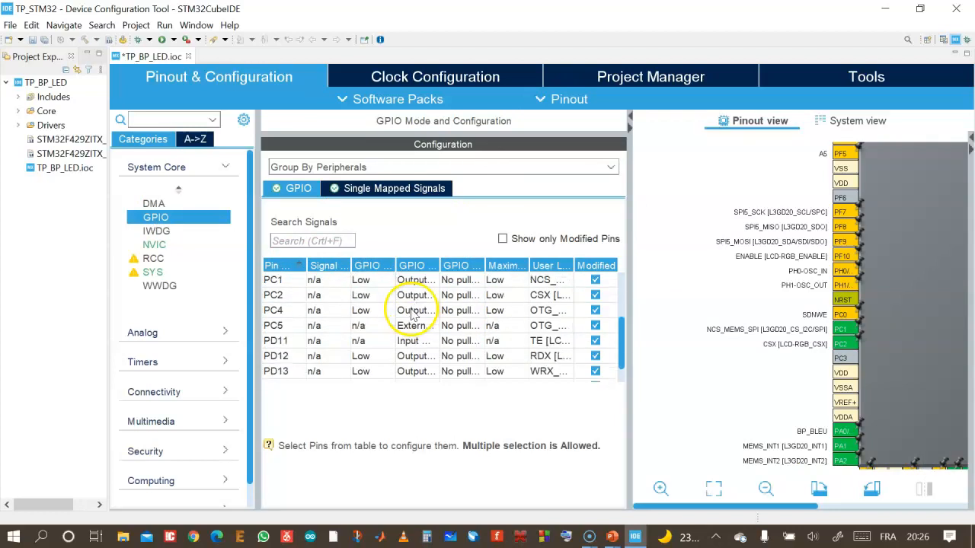
{"action": "scroll", "coordinate": [408, 315], "scroll_direction": "up", "scroll_amount": 2}
{"action": "scroll", "coordinate": [409, 314], "scroll_direction": "down", "scroll_amount": 2}
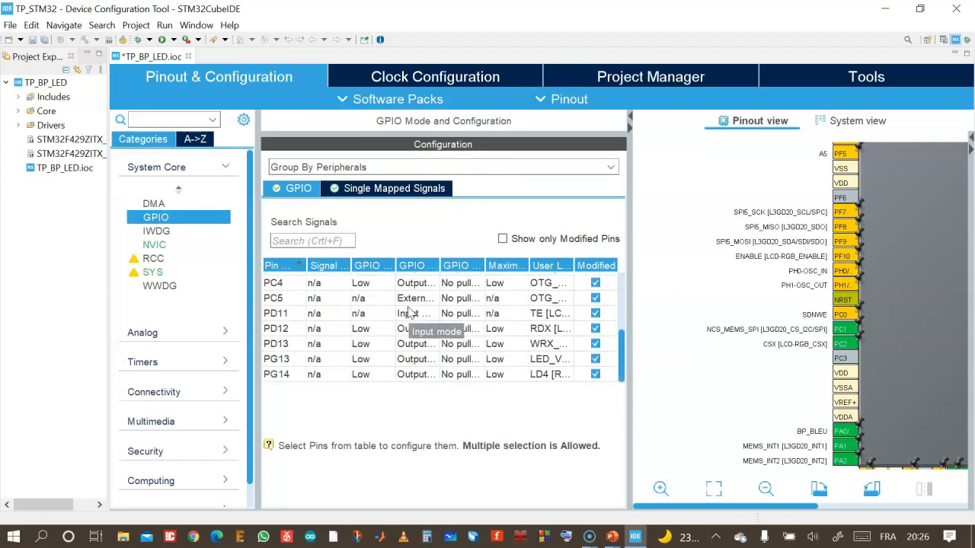
- Display the PG13 configuration and widen the User Label column to read the pin's full label
{"action": "left_click", "coordinate": [279, 363]}
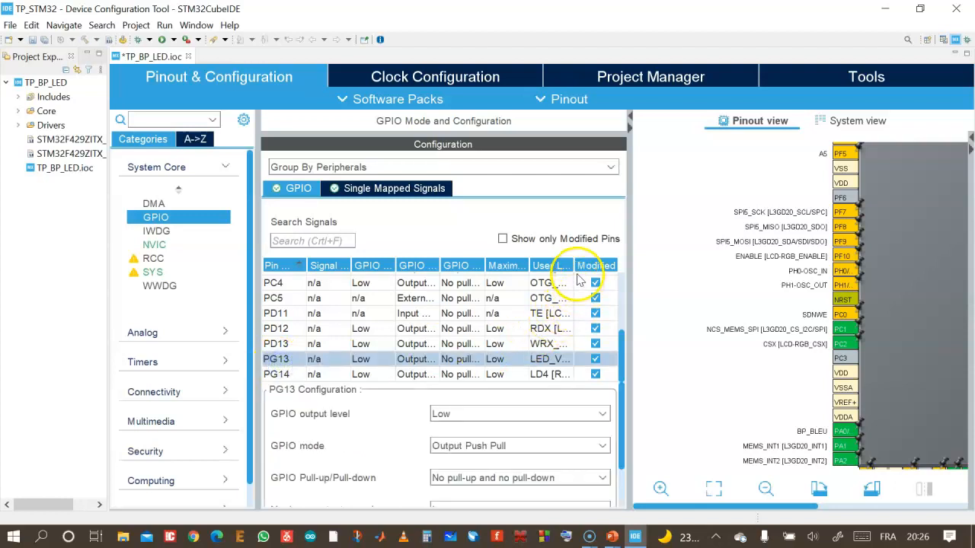
{"action": "left_click_drag", "start_coordinate": [574, 266], "coordinate": [599, 266]}
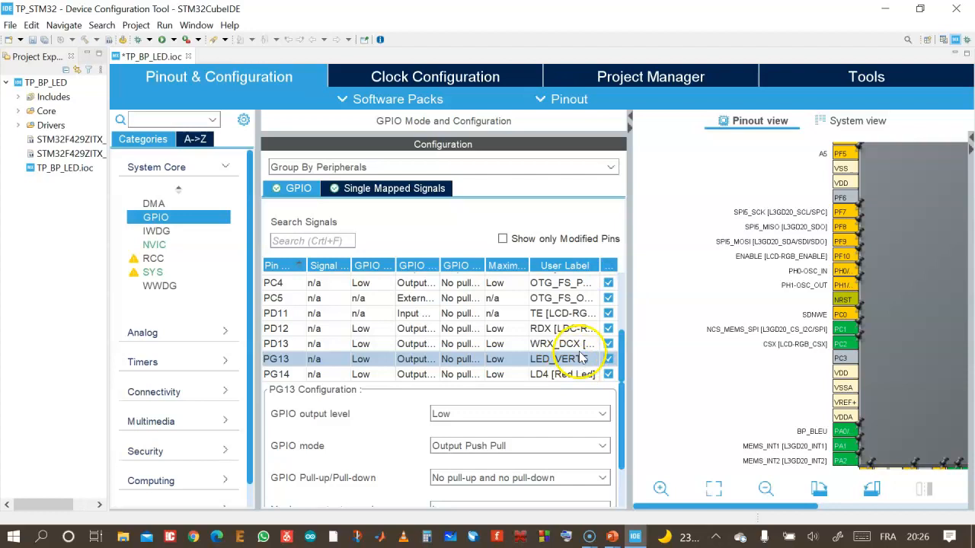
{"action": "scroll", "coordinate": [603, 418], "scroll_direction": "down", "scroll_amount": 1}
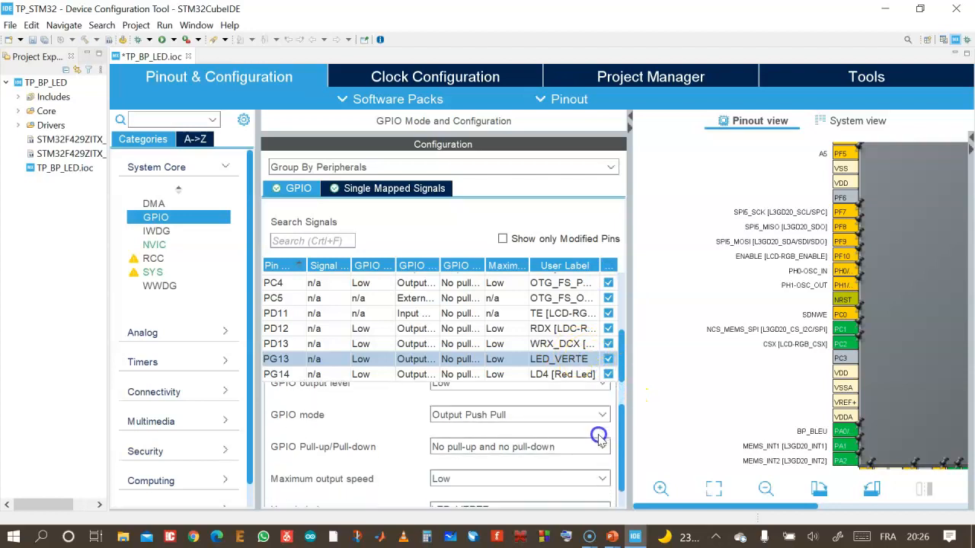
{"action": "scroll", "coordinate": [598, 436], "scroll_direction": "up", "scroll_amount": 1}
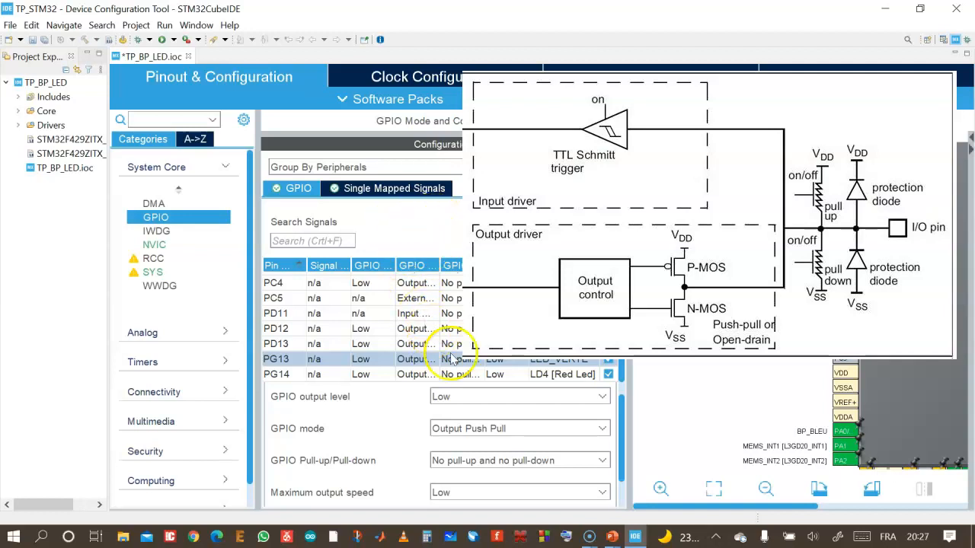
- Check the available GPIO mode and pull-up/pull-down options for the green LED pin PG13, keeping Output Push Pull without pull resistors
{"action": "left_click", "coordinate": [603, 433]}
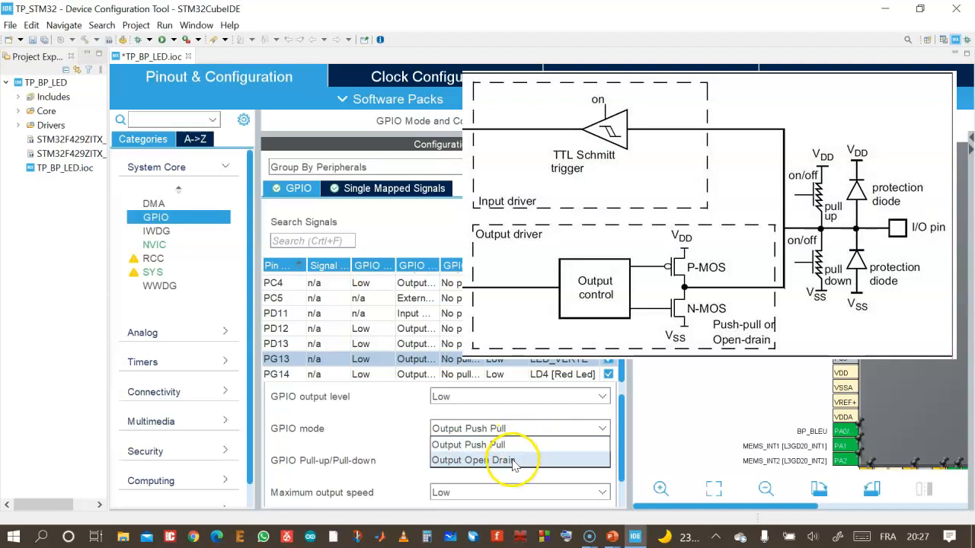
{"action": "left_click", "coordinate": [604, 430]}
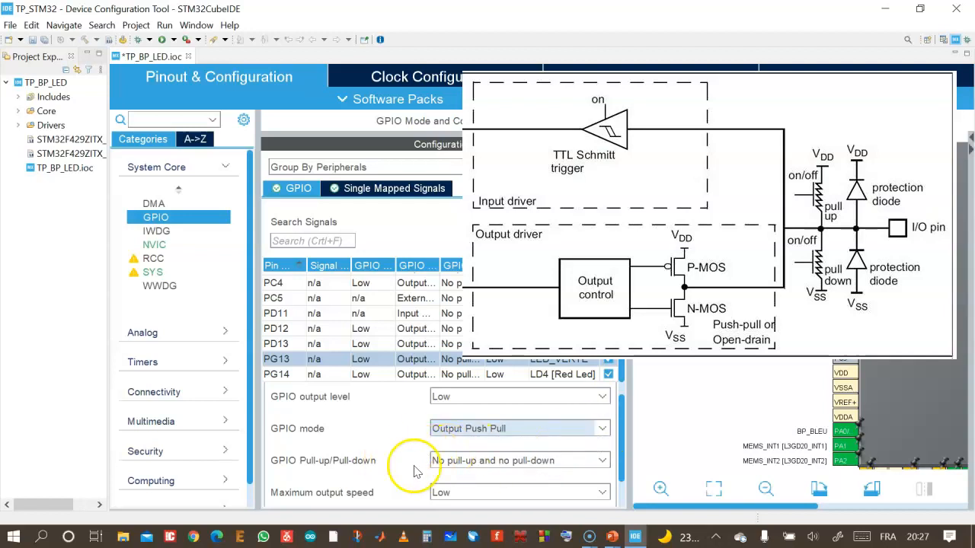
{"action": "left_click_drag", "start_coordinate": [622, 468], "coordinate": [623, 499]}
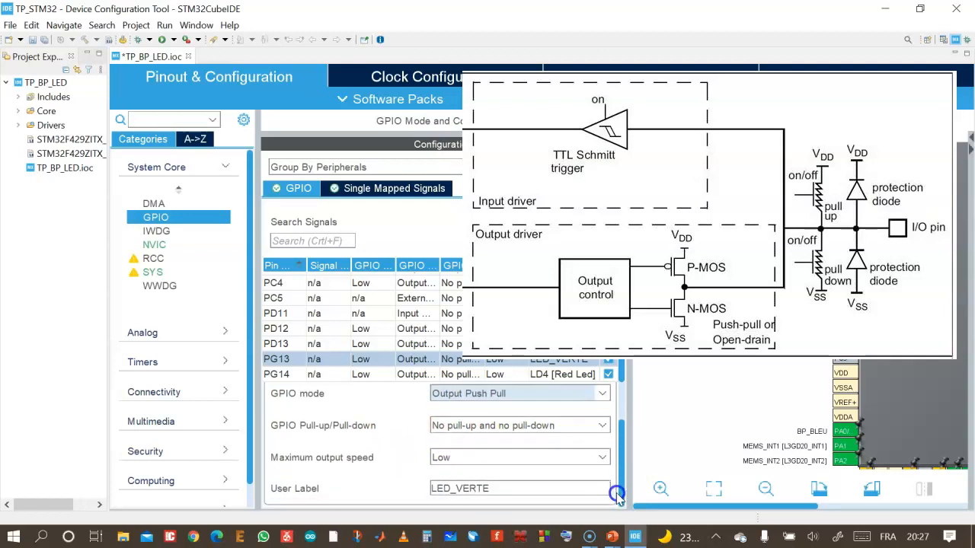
{"action": "left_click", "coordinate": [598, 427]}
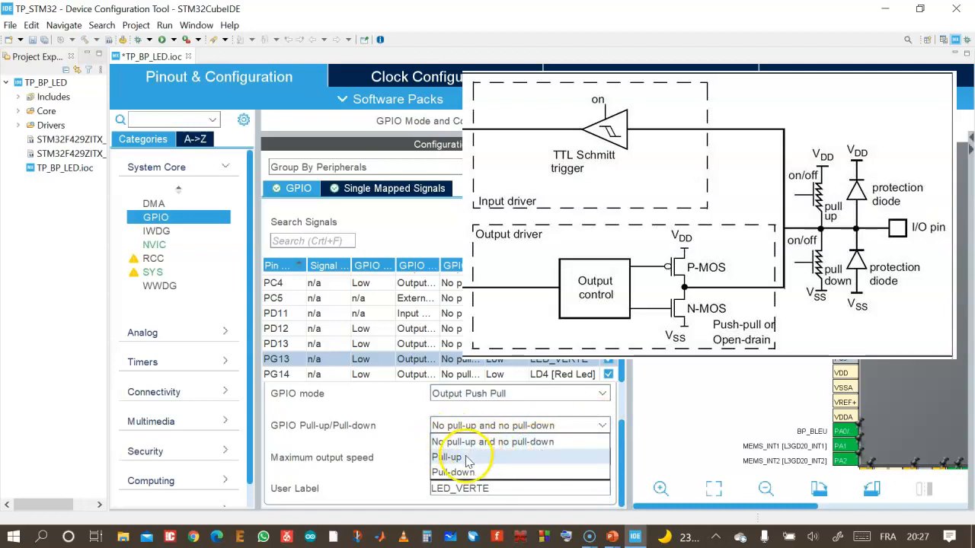
{"action": "left_click", "coordinate": [415, 424]}
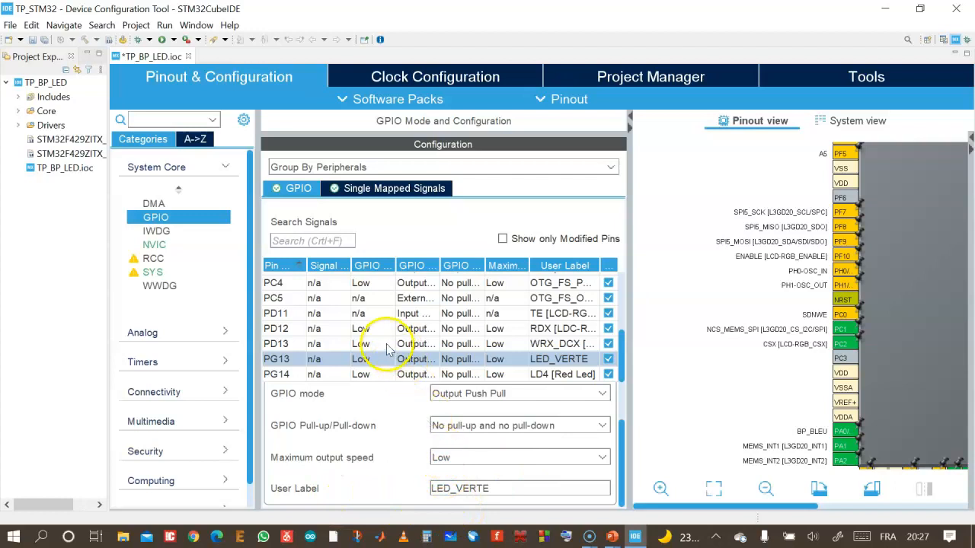
- Check the PA0/WKUP configuration's GPIO mode and pull options, keeping External Event Mode with Rising edge trigger detection and No pull-up and no pull-down
{"action": "scroll", "coordinate": [387, 349], "scroll_direction": "up", "scroll_amount": 3}
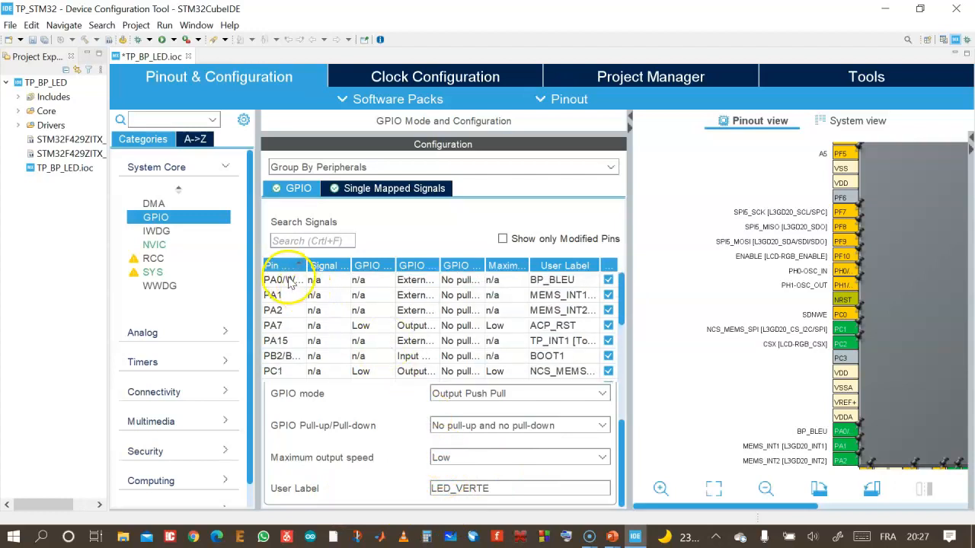
{"action": "left_click", "coordinate": [288, 281]}
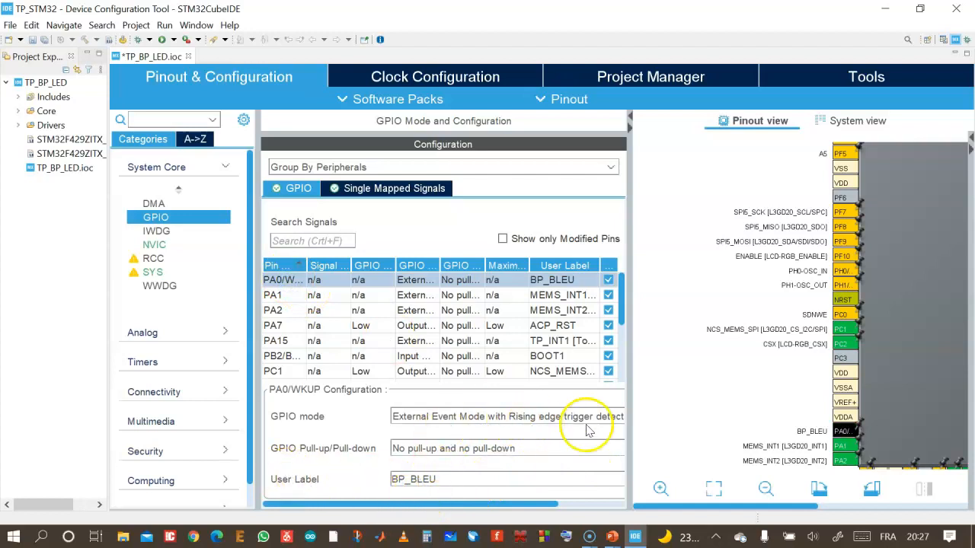
{"action": "left_click_drag", "start_coordinate": [629, 441], "coordinate": [691, 448]}
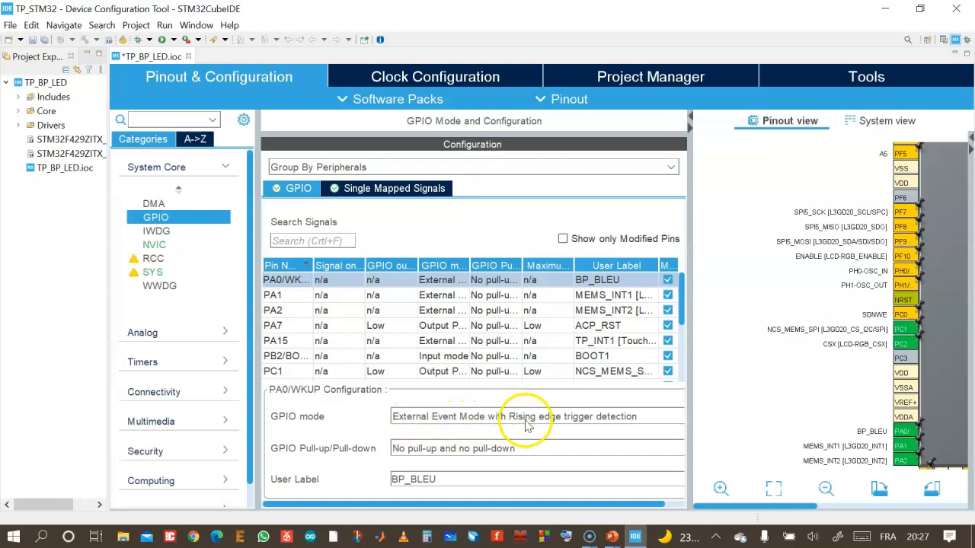
{"action": "left_click", "coordinate": [565, 418]}
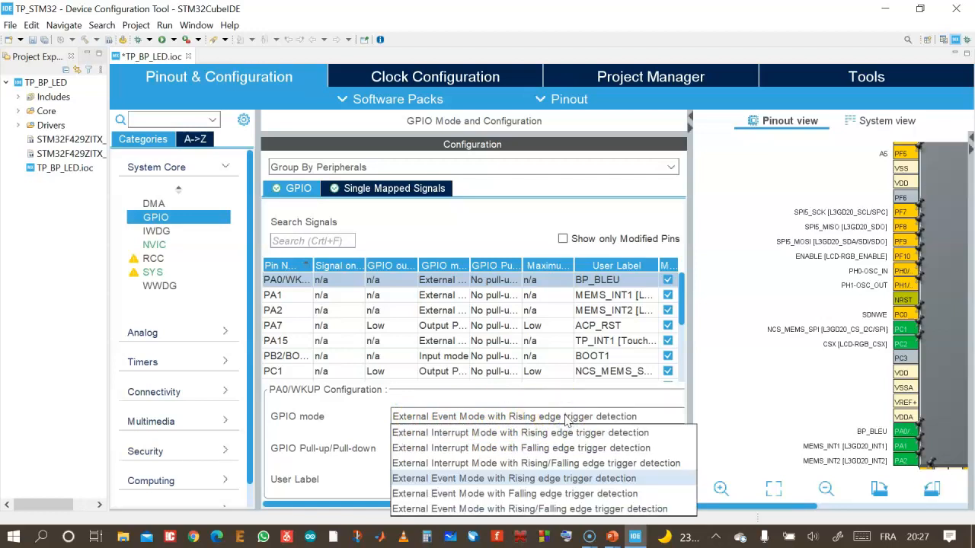
{"action": "left_click", "coordinate": [562, 415]}
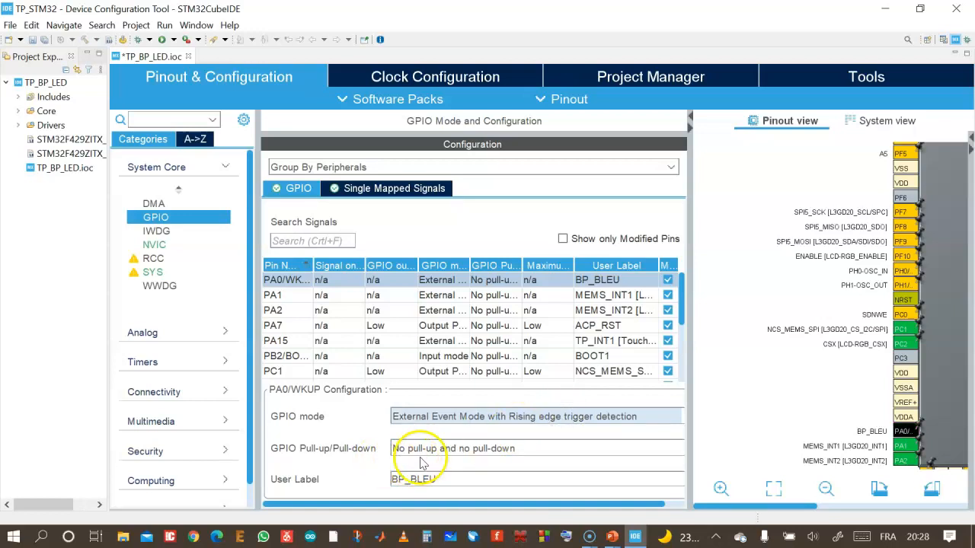
{"action": "left_click", "coordinate": [445, 451]}
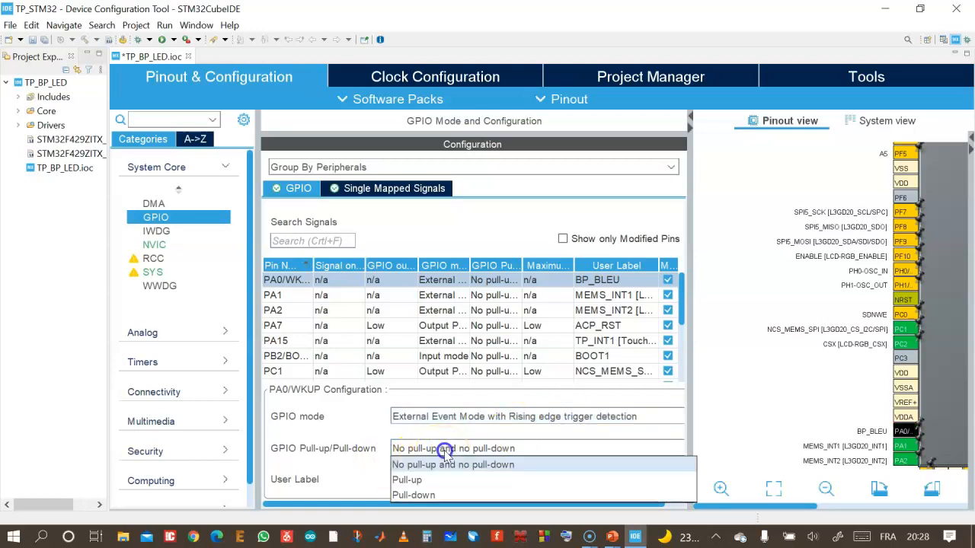
{"action": "left_click", "coordinate": [447, 465]}
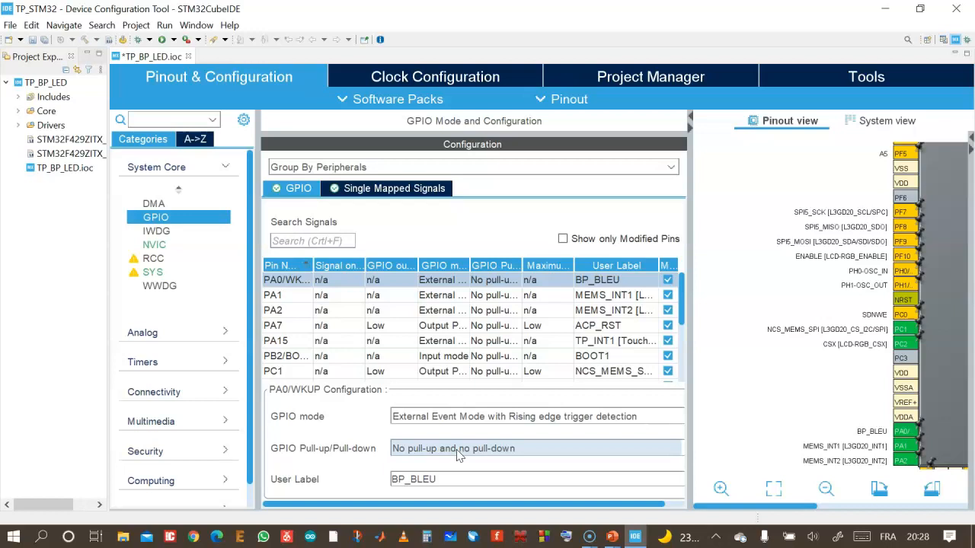
- Narrow the GPIO configuration area and look through the peripherals in the Analog, Timers, Connectivity and Middleware categories
{"action": "left_click_drag", "start_coordinate": [689, 369], "coordinate": [515, 365]}
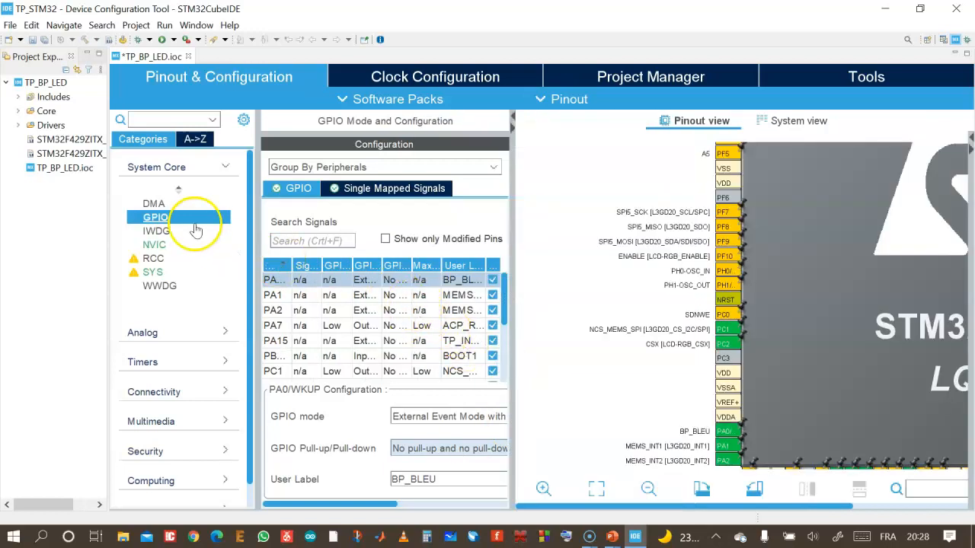
{"action": "left_click", "coordinate": [223, 166]}
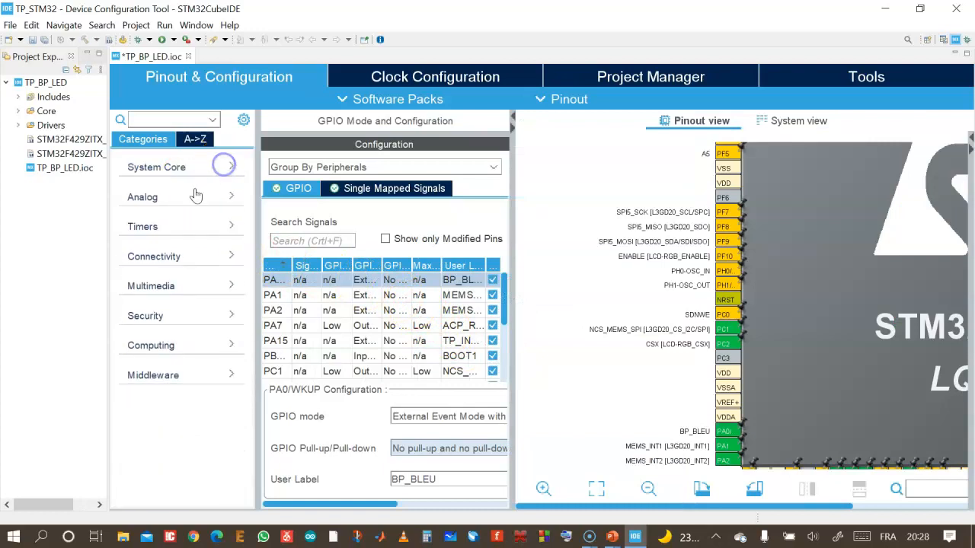
{"action": "left_click", "coordinate": [231, 196]}
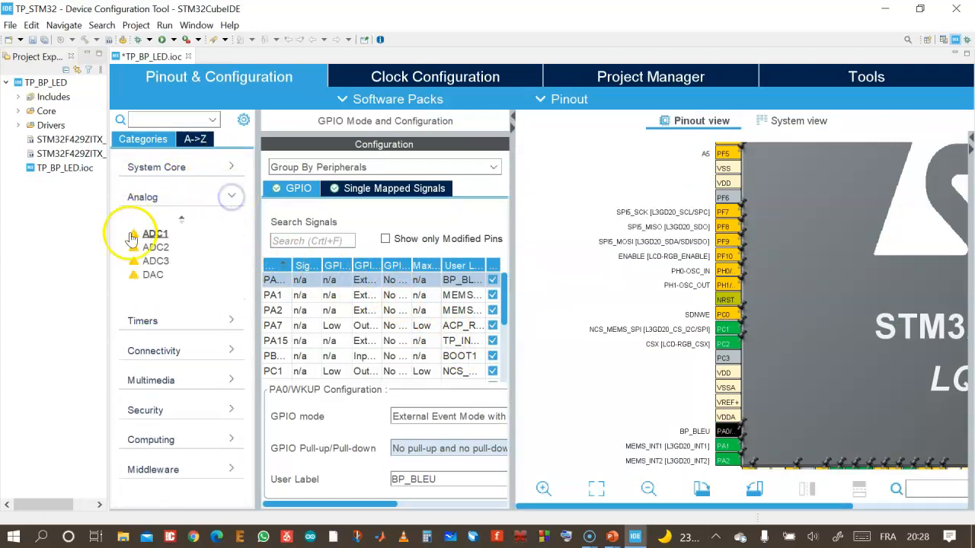
{"action": "left_click", "coordinate": [230, 195]}
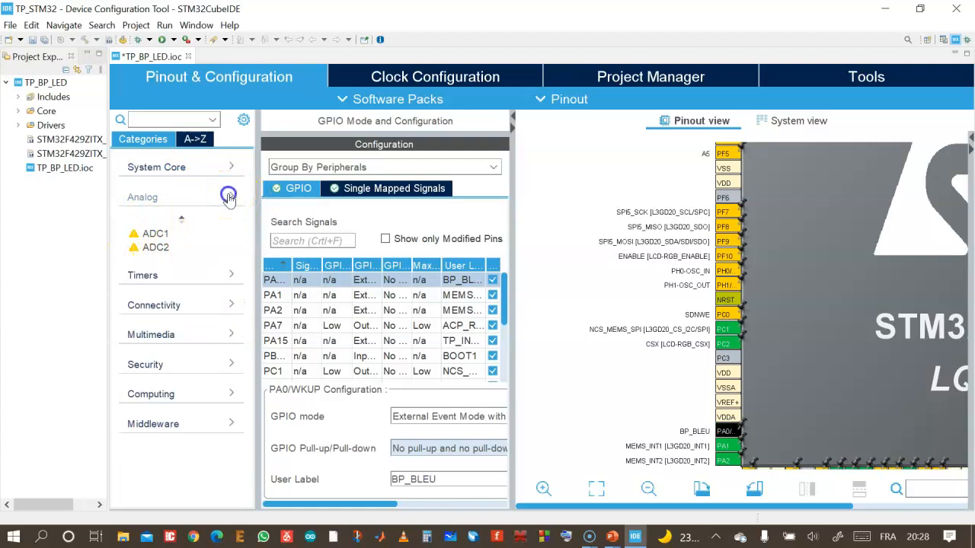
{"action": "left_click", "coordinate": [229, 226]}
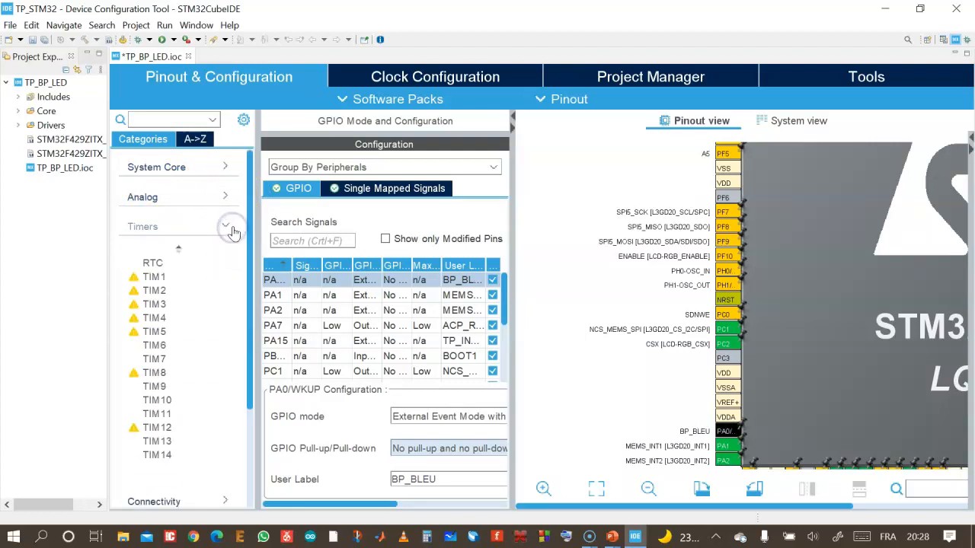
{"action": "left_click", "coordinate": [230, 227]}
{"action": "left_click", "coordinate": [224, 258]}
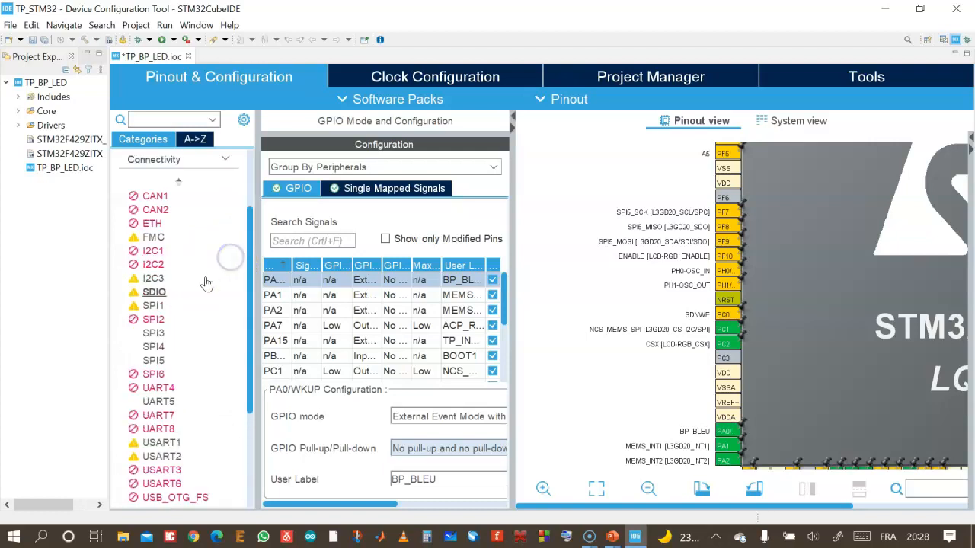
{"action": "left_click", "coordinate": [231, 160]}
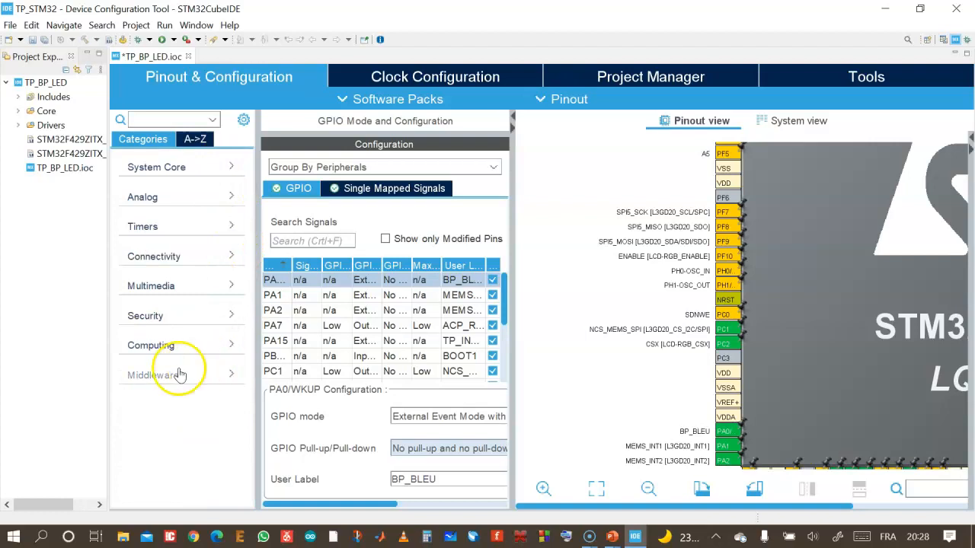
{"action": "left_click", "coordinate": [210, 375]}
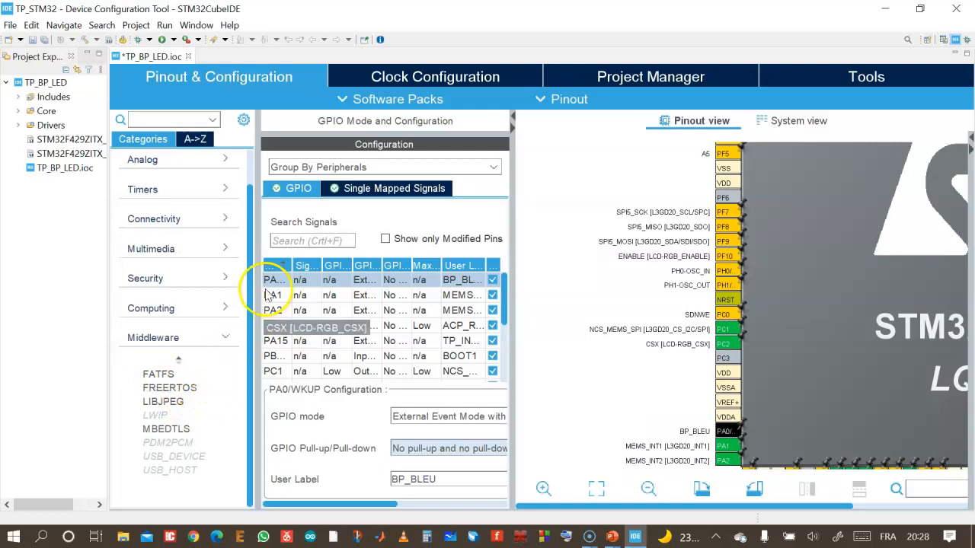
{"action": "left_click", "coordinate": [228, 339]}
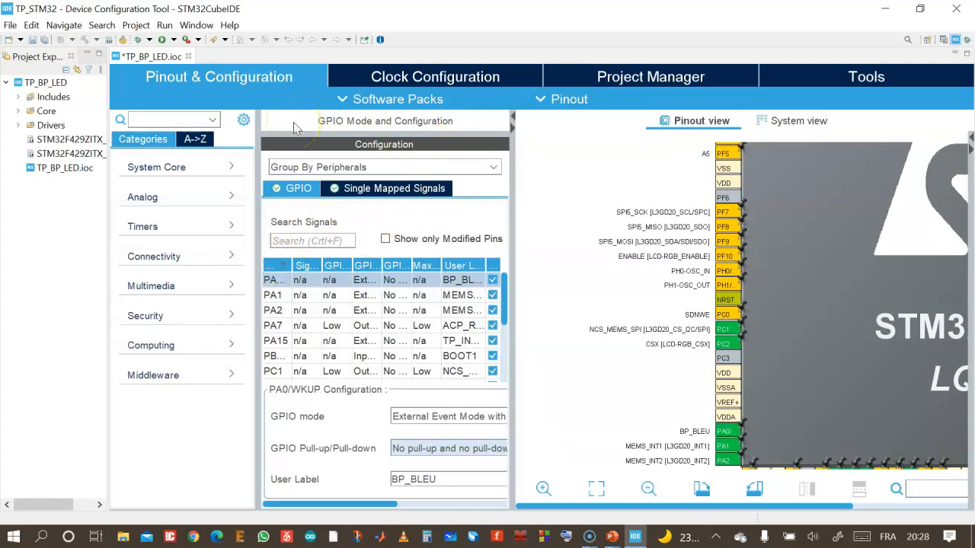
- Open the Clock Configuration and examine the clock tree, including the LSI, HSI and HSE sources and the PLL
{"action": "left_click", "coordinate": [383, 78]}
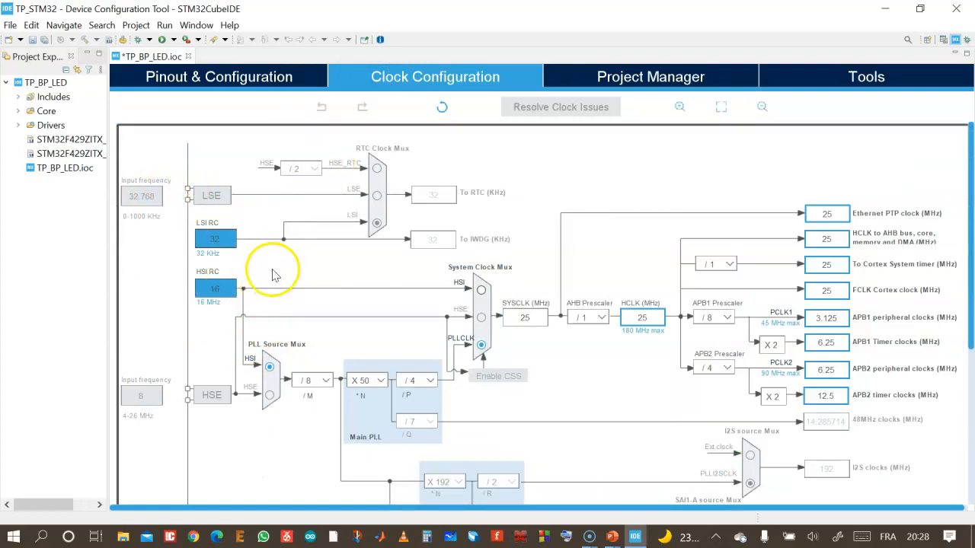
{"action": "scroll", "coordinate": [275, 274], "scroll_direction": "down", "scroll_amount": 1}
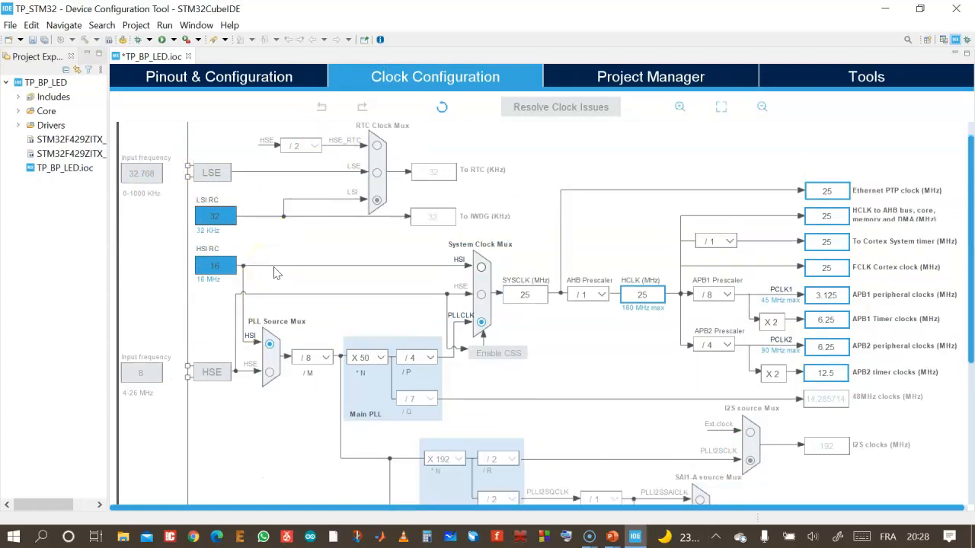
{"action": "scroll", "coordinate": [277, 272], "scroll_direction": "down", "scroll_amount": 5}
{"action": "scroll", "coordinate": [279, 264], "scroll_direction": "down", "scroll_amount": 2}
{"action": "scroll", "coordinate": [279, 265], "scroll_direction": "up", "scroll_amount": 8}
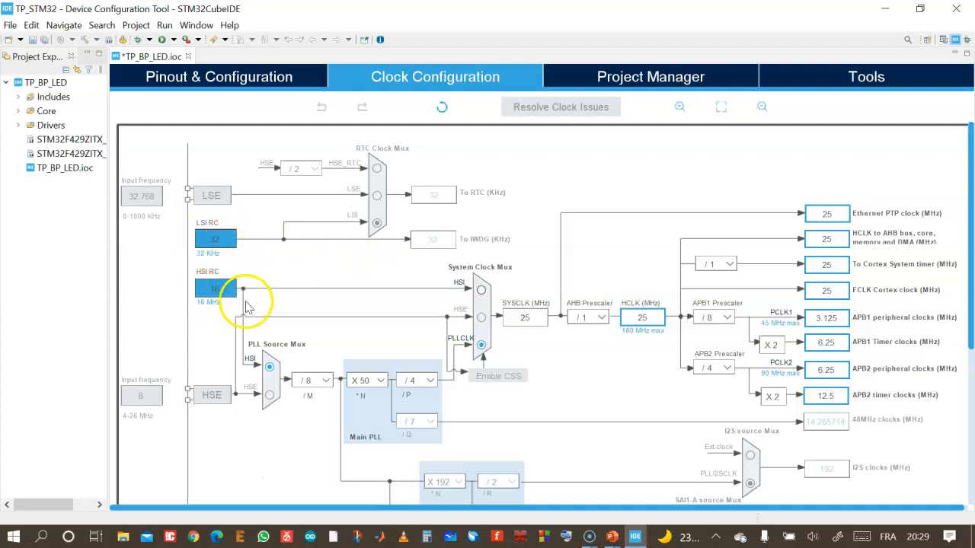
{"action": "scroll", "coordinate": [244, 305], "scroll_direction": "down", "scroll_amount": 1}
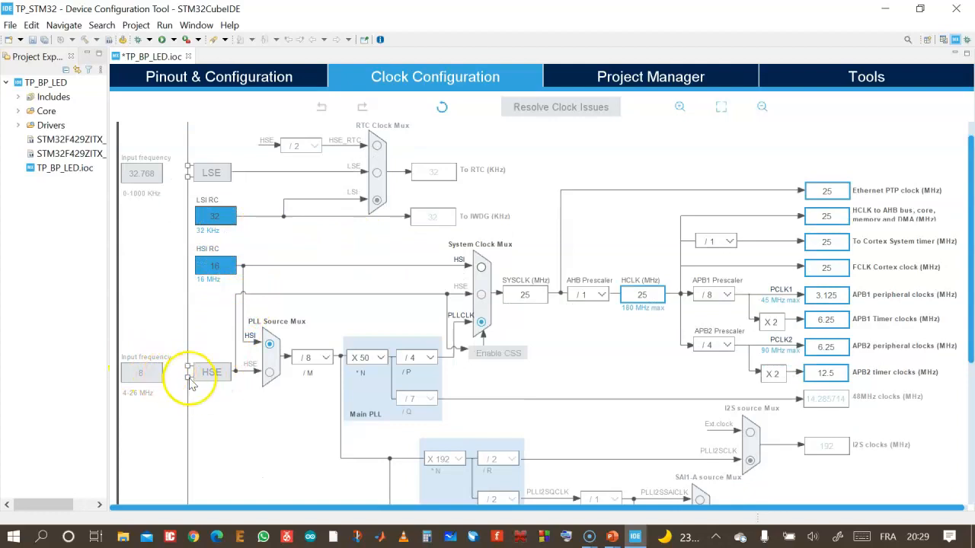
{"action": "scroll", "coordinate": [284, 247], "scroll_direction": "up", "scroll_amount": 1}
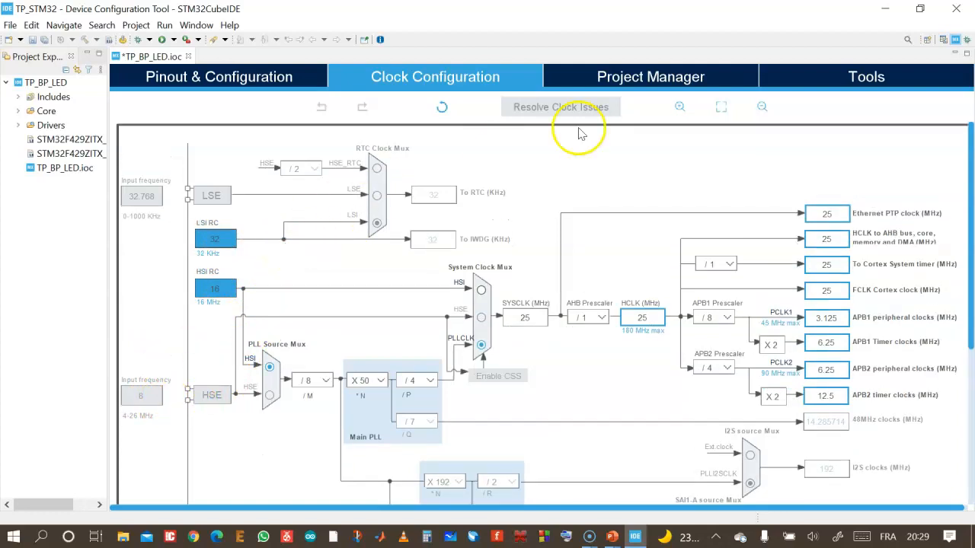
- Review the Project Manager's project settings, including name, location and toolchain, and the linker heap and stack sizes
{"action": "left_click", "coordinate": [642, 84]}
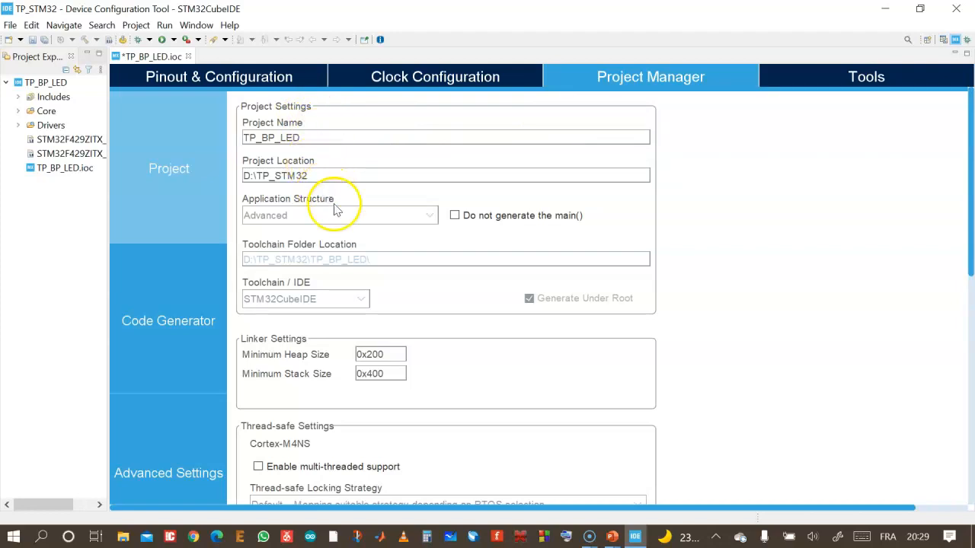
{"action": "scroll", "coordinate": [430, 335], "scroll_direction": "down", "scroll_amount": 2}
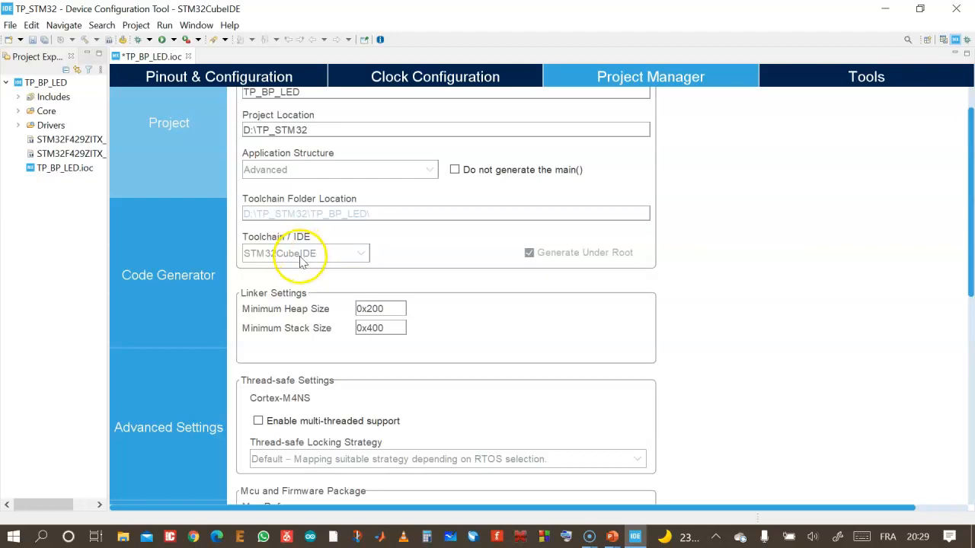
{"action": "scroll", "coordinate": [335, 305], "scroll_direction": "down", "scroll_amount": 1}
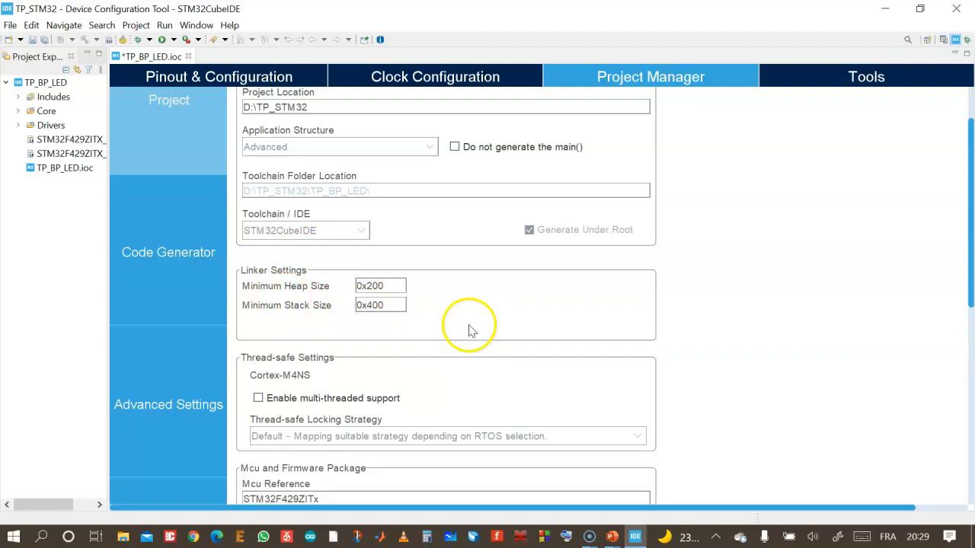
{"action": "scroll", "coordinate": [468, 330], "scroll_direction": "up", "scroll_amount": 2}
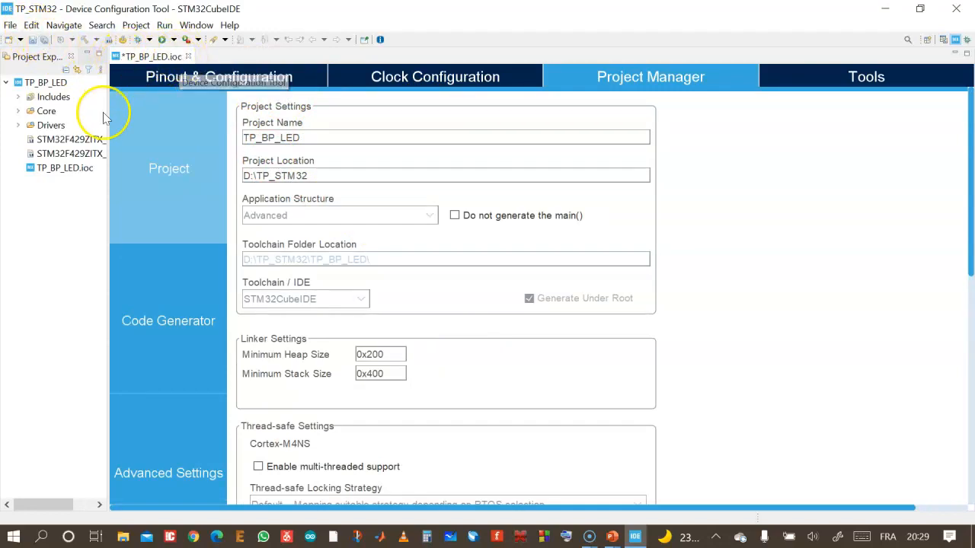
- Save the TP_BP_LED.ioc configuration and generate the project code from it
{"action": "left_click", "coordinate": [42, 41]}
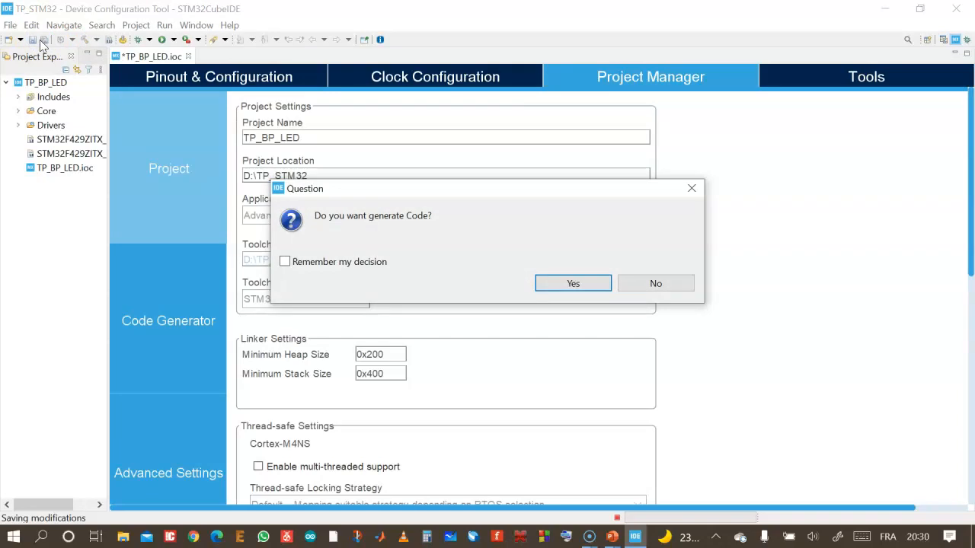
{"action": "left_click", "coordinate": [574, 286]}
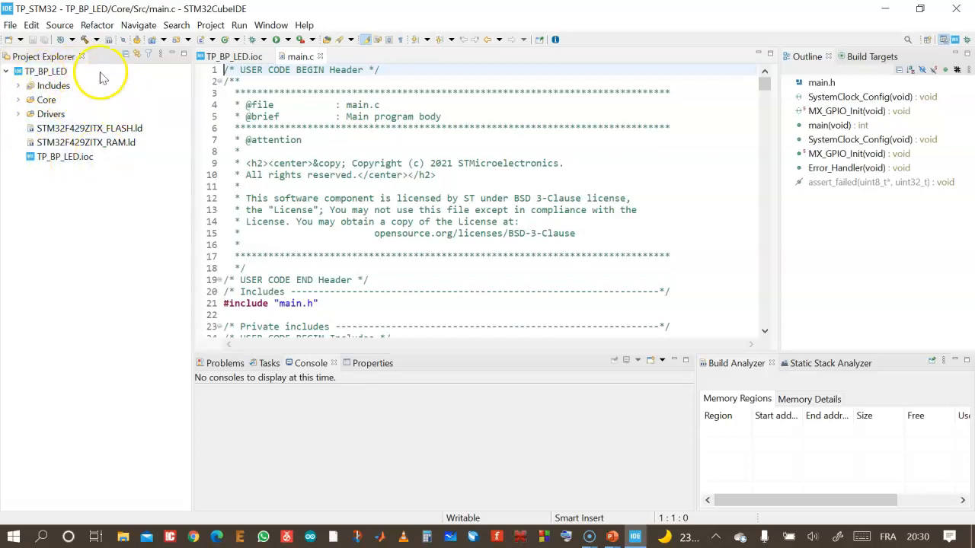
- Expand the project's Includes folder, widen the Project Explorer to read the include paths, and collapse the folder again
{"action": "left_click", "coordinate": [20, 87]}
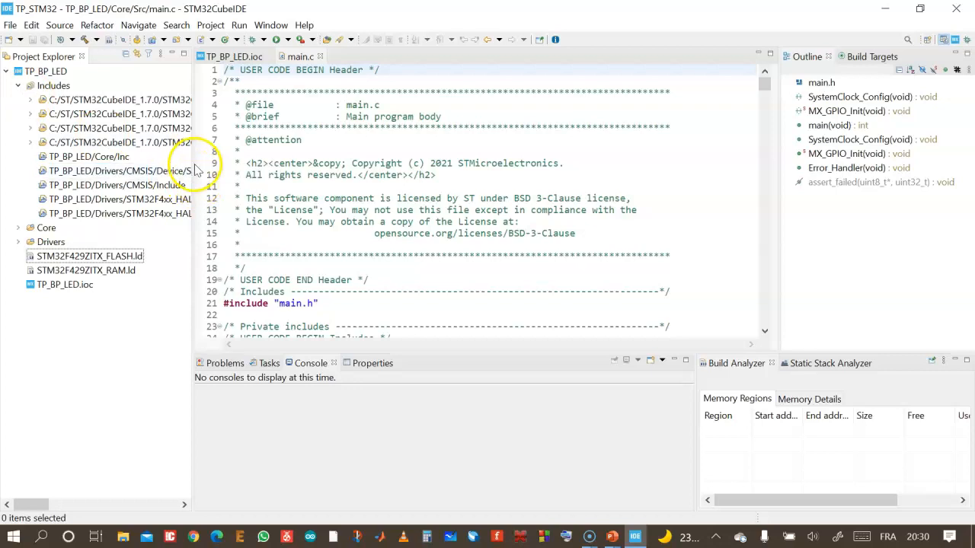
{"action": "left_click_drag", "start_coordinate": [192, 164], "coordinate": [304, 191]}
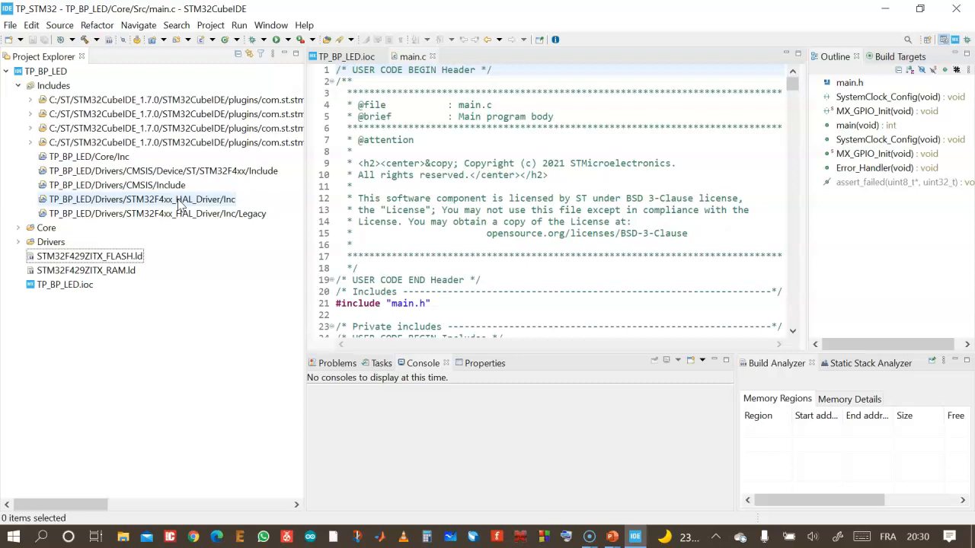
{"action": "left_click", "coordinate": [19, 85]}
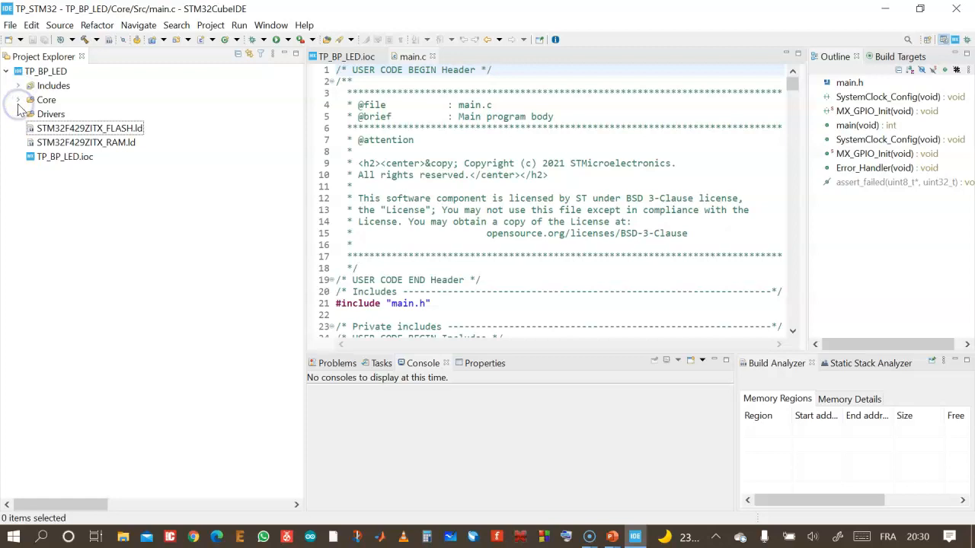
- Expand the Core folder and examine the header files in Inc, including those listed under stm32f4xx_hal_conf.h
{"action": "left_click", "coordinate": [18, 100]}
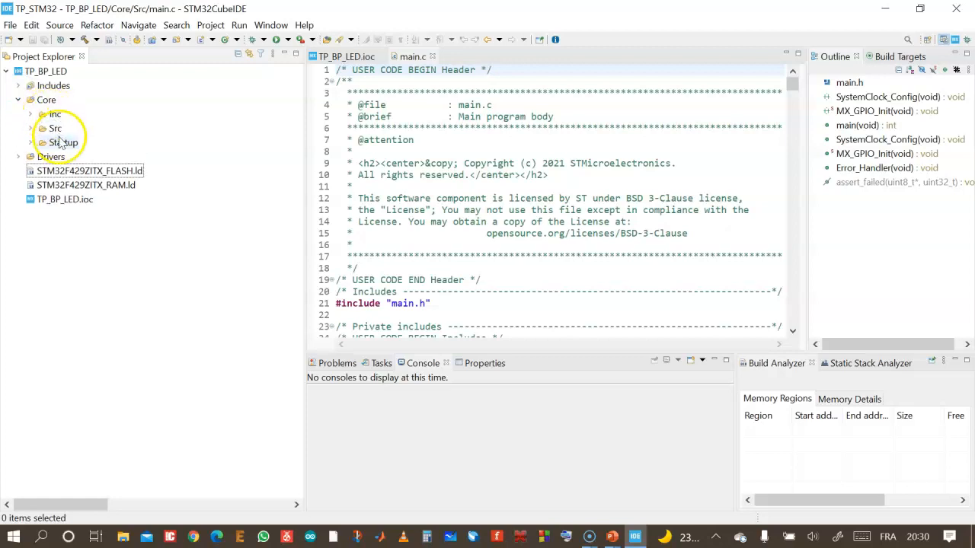
{"action": "left_click", "coordinate": [31, 114]}
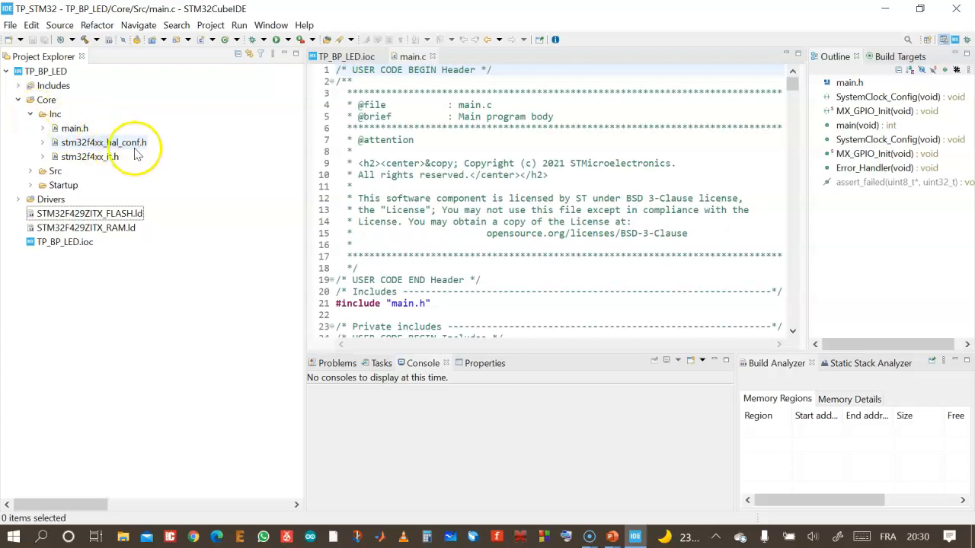
{"action": "left_click", "coordinate": [43, 143]}
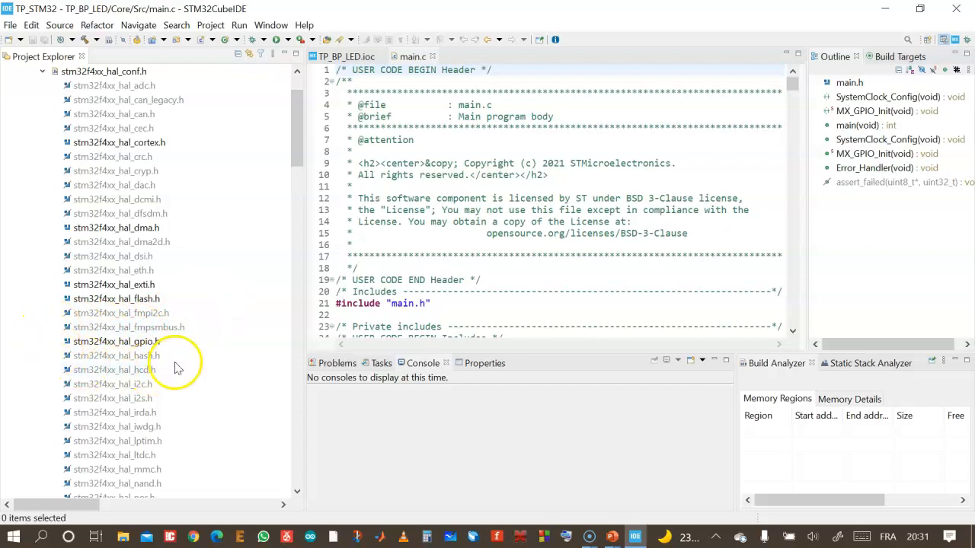
{"action": "left_click", "coordinate": [43, 71]}
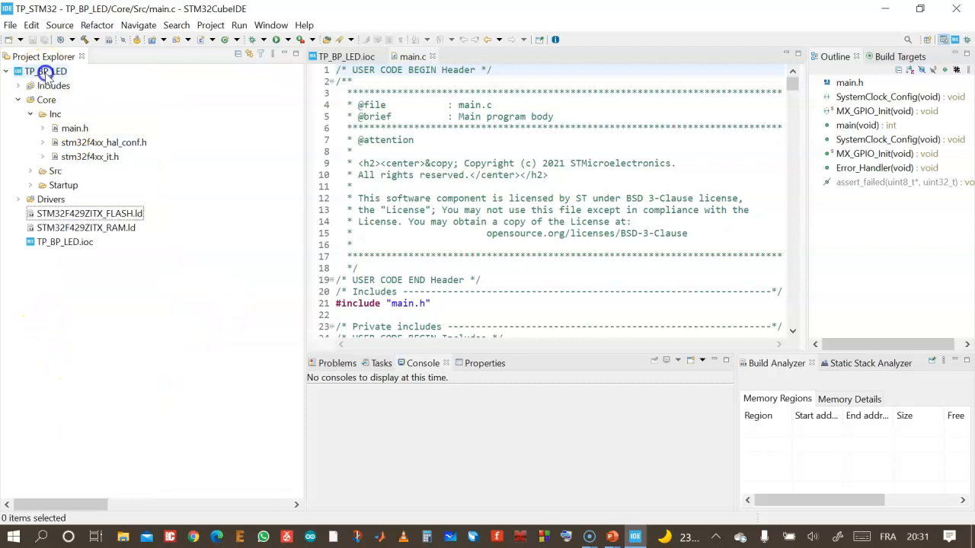
{"action": "left_click", "coordinate": [31, 115]}
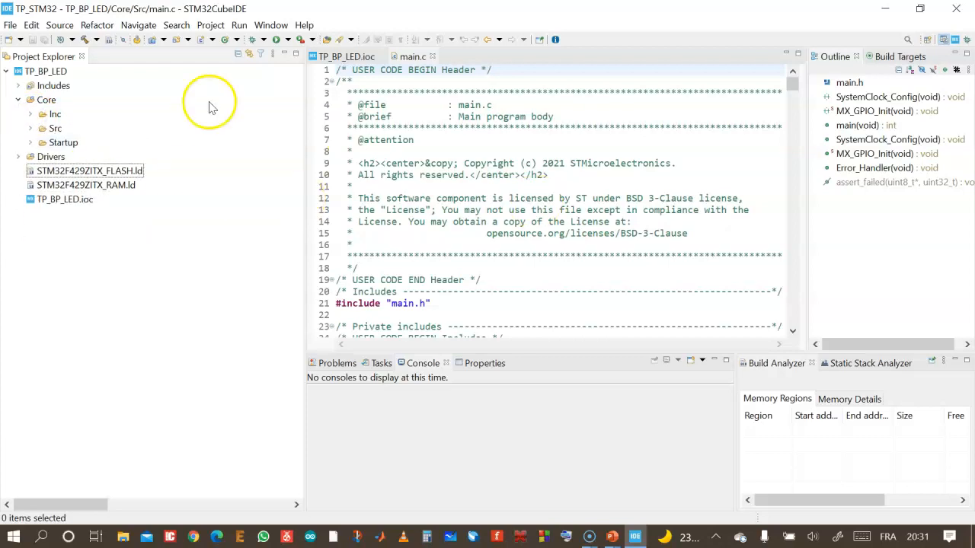
- Open main.c from the Core/Src folder and narrow the Project Explorer to give the code editor more room
{"action": "left_click", "coordinate": [31, 127]}
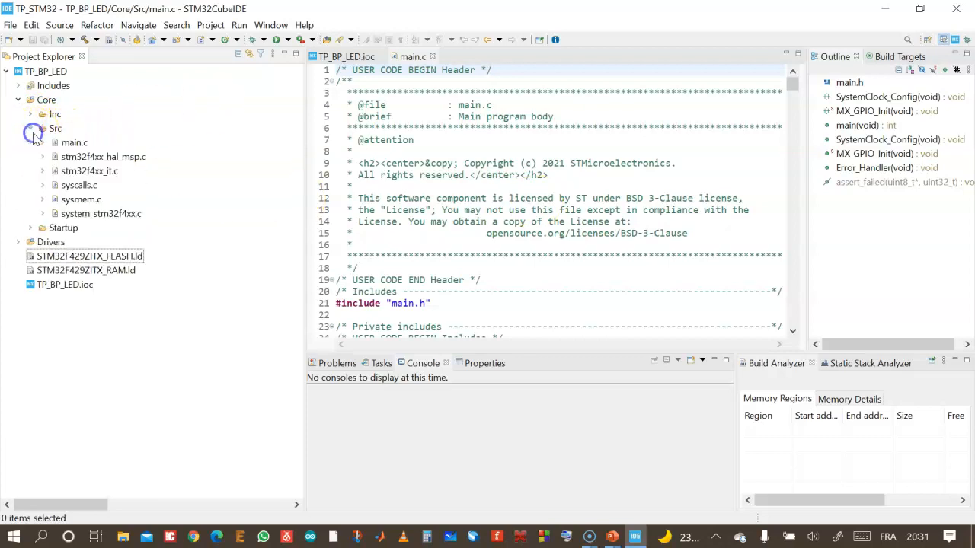
{"action": "left_click", "coordinate": [71, 143]}
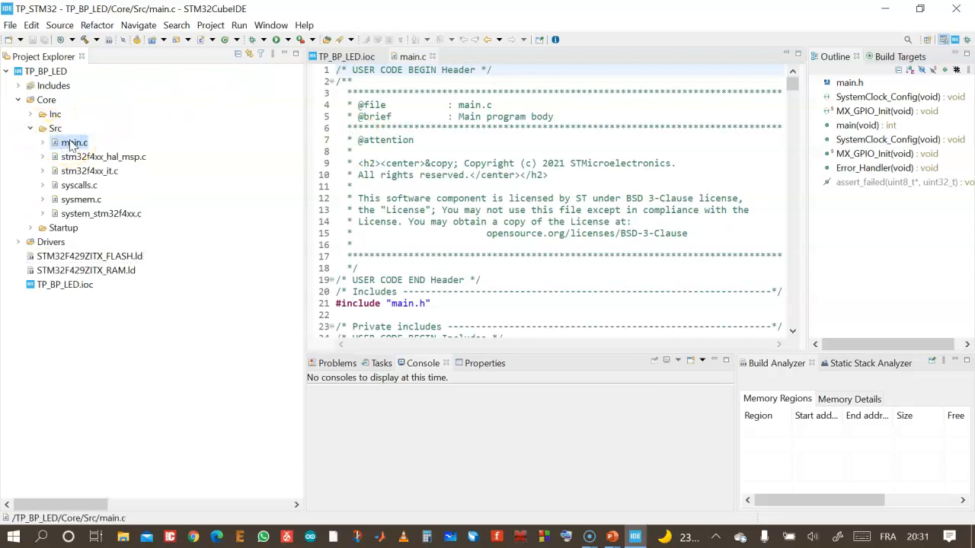
{"action": "double_click", "coordinate": [71, 143]}
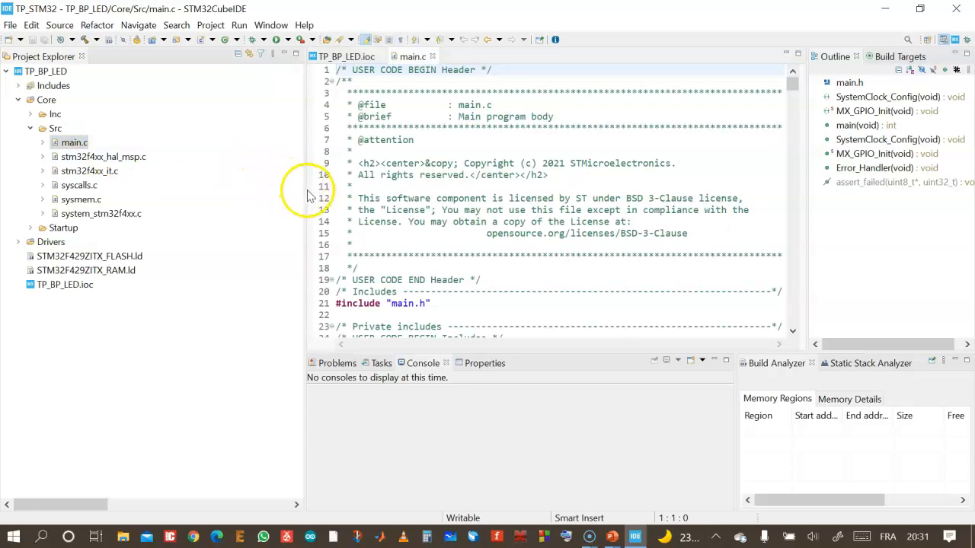
{"action": "left_click_drag", "start_coordinate": [302, 191], "coordinate": [196, 190]}
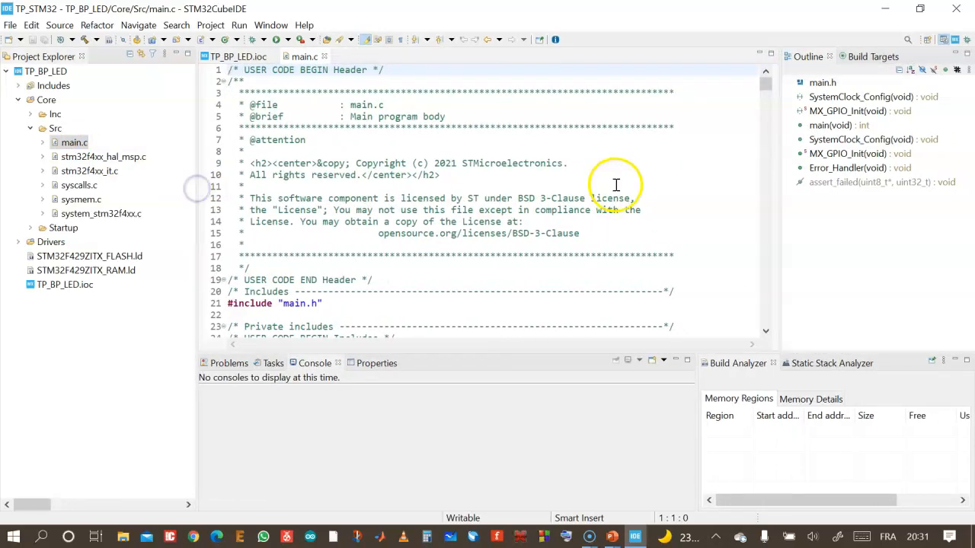
- Read through main.c from the header to the start of main(), examining the includes, USER CODE sections and private function prototypes
{"action": "left_click", "coordinate": [767, 333]}
{"action": "left_click", "coordinate": [767, 333]}
{"action": "left_click", "coordinate": [767, 333]}
{"action": "left_click", "coordinate": [767, 332]}
{"action": "left_click", "coordinate": [767, 333]}
{"action": "left_click", "coordinate": [767, 333]}
{"action": "left_click", "coordinate": [766, 333]}
{"action": "left_click", "coordinate": [766, 333]}
{"action": "left_click", "coordinate": [767, 332]}
{"action": "left_click", "coordinate": [767, 332]}
{"action": "left_click", "coordinate": [766, 332]}
{"action": "left_click", "coordinate": [766, 333]}
{"action": "left_click", "coordinate": [767, 333]}
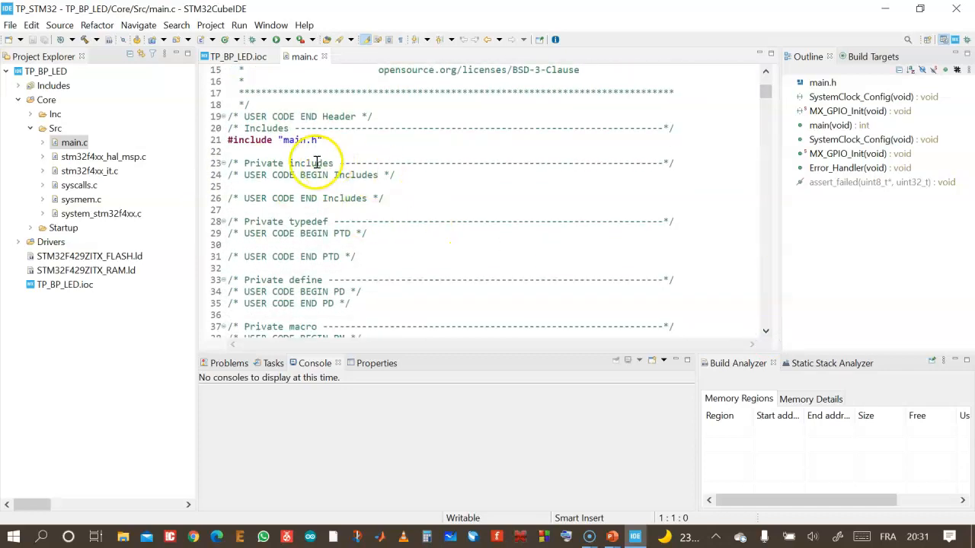
{"action": "left_click", "coordinate": [767, 333]}
{"action": "left_click", "coordinate": [767, 332]}
{"action": "left_click", "coordinate": [767, 333]}
{"action": "left_click", "coordinate": [767, 333]}
{"action": "left_click", "coordinate": [767, 333]}
{"action": "left_click", "coordinate": [766, 333]}
{"action": "left_click", "coordinate": [767, 333]}
{"action": "left_click", "coordinate": [767, 333]}
{"action": "scroll", "coordinate": [690, 228], "scroll_direction": "down", "scroll_amount": 5}
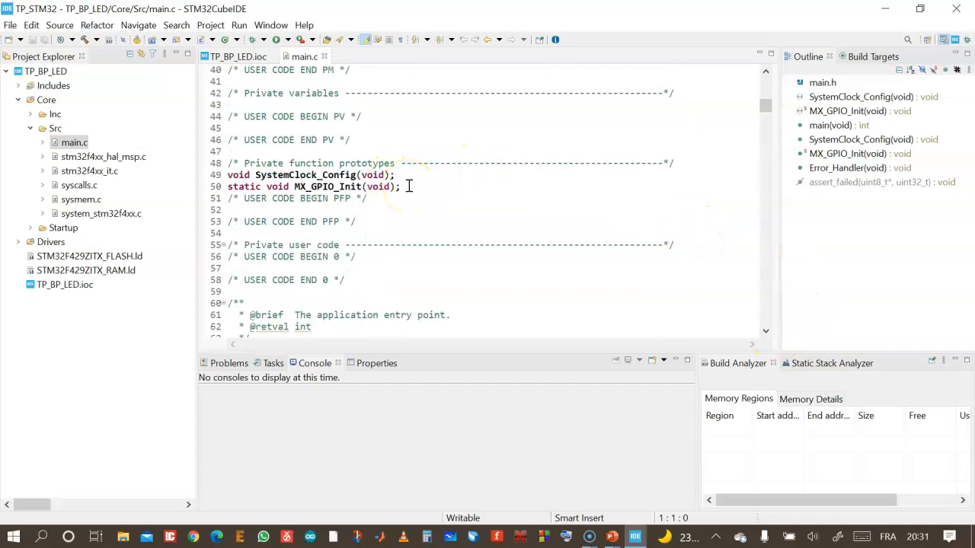
{"action": "mouse_move", "coordinate": [305, 174]}
{"action": "scroll", "coordinate": [404, 177], "scroll_direction": "down", "scroll_amount": 1}
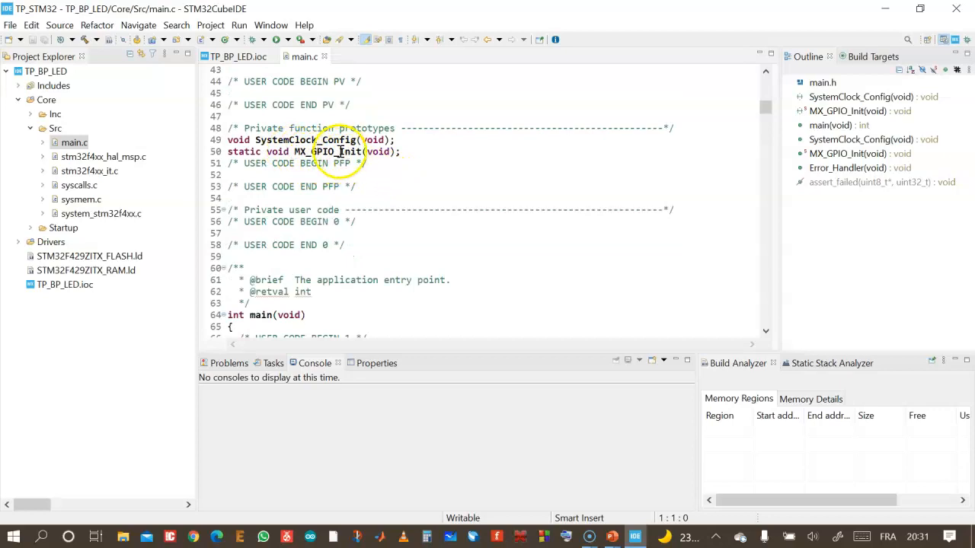
- Read through main() in main.c, examining the HAL_Init, SystemClock_Config and MX_GPIO_Init calls, the infinite loop and the start of SystemClock_Config's definition
{"action": "mouse_move", "coordinate": [354, 155]}
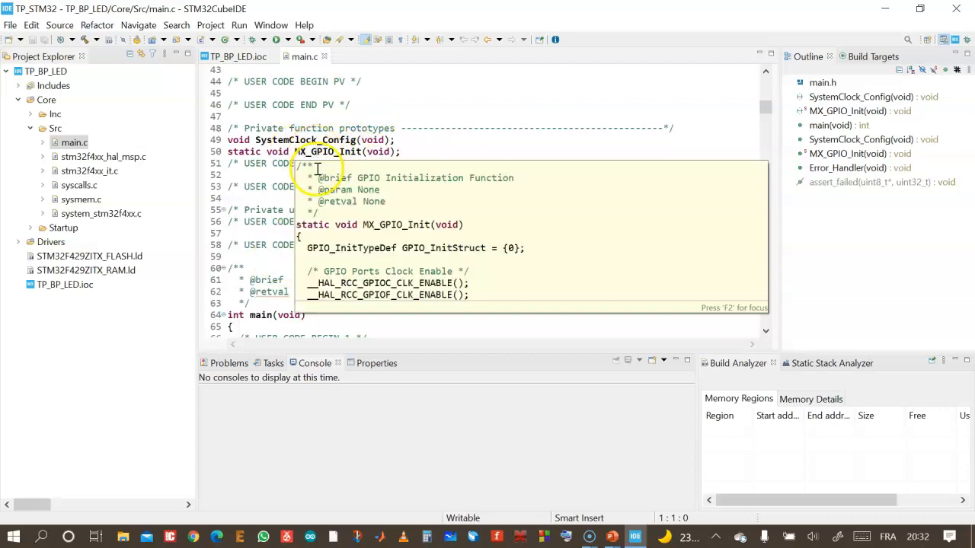
{"action": "scroll", "coordinate": [276, 222], "scroll_direction": "down", "scroll_amount": 1}
{"action": "scroll", "coordinate": [276, 222], "scroll_direction": "down", "scroll_amount": 4}
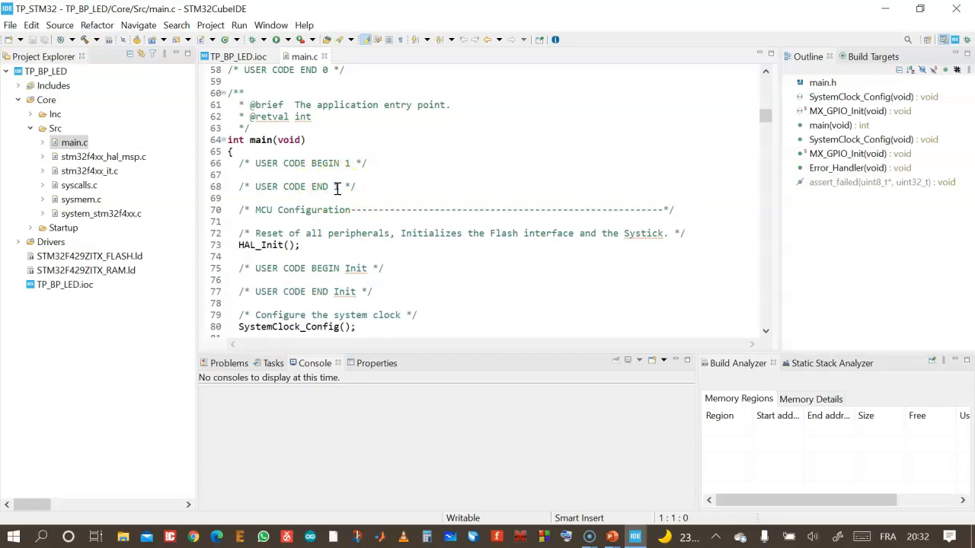
{"action": "scroll", "coordinate": [278, 220], "scroll_direction": "down", "scroll_amount": 1}
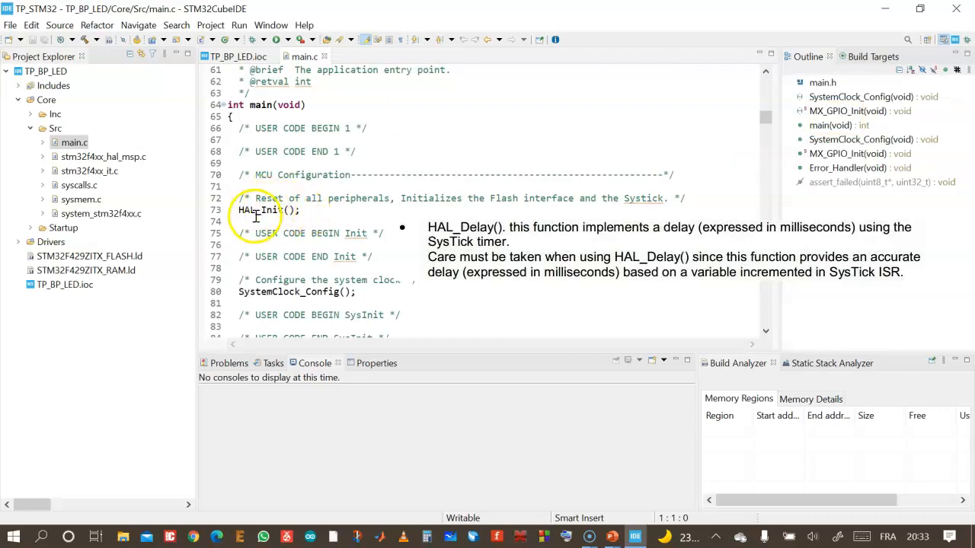
{"action": "mouse_move", "coordinate": [253, 215]}
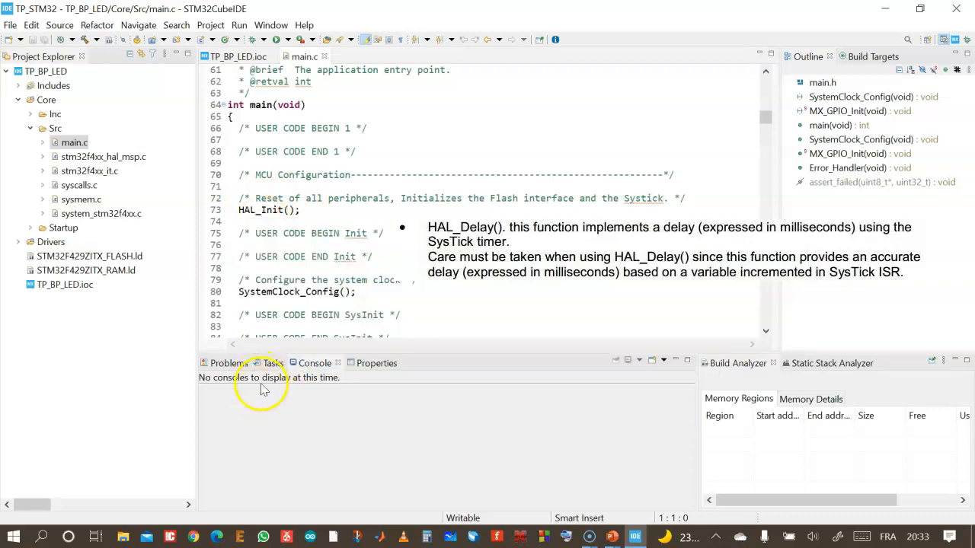
{"action": "scroll", "coordinate": [271, 323], "scroll_direction": "down", "scroll_amount": 1}
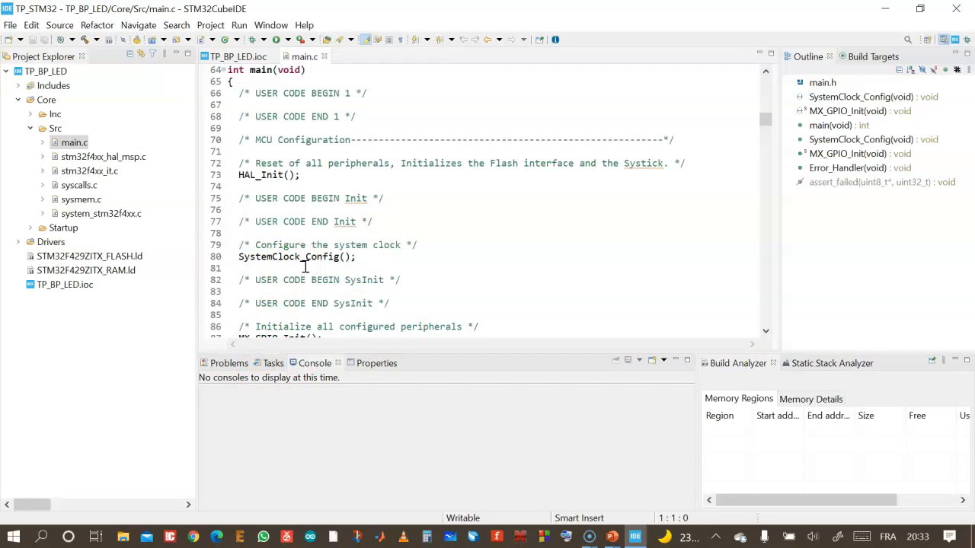
{"action": "scroll", "coordinate": [316, 267], "scroll_direction": "down", "scroll_amount": 2}
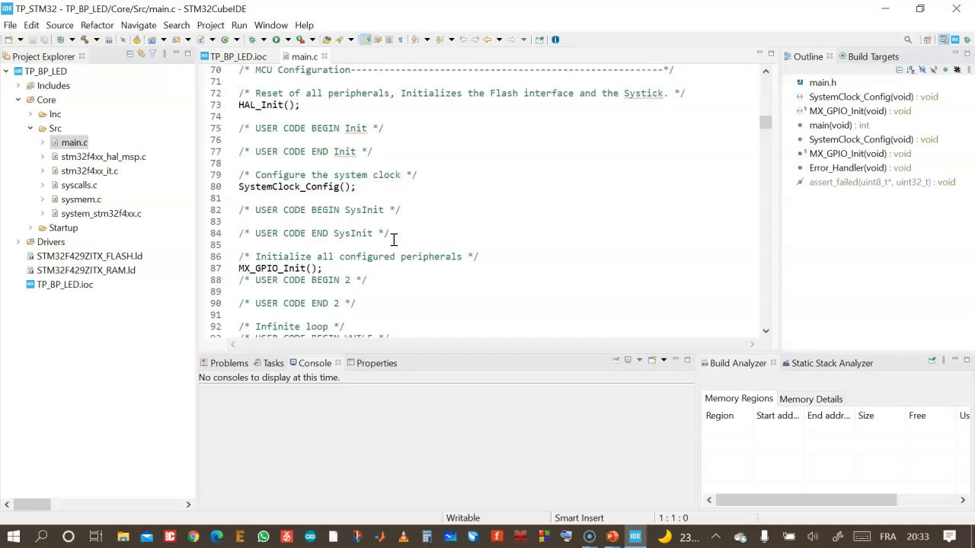
{"action": "scroll", "coordinate": [393, 239], "scroll_direction": "down", "scroll_amount": 6}
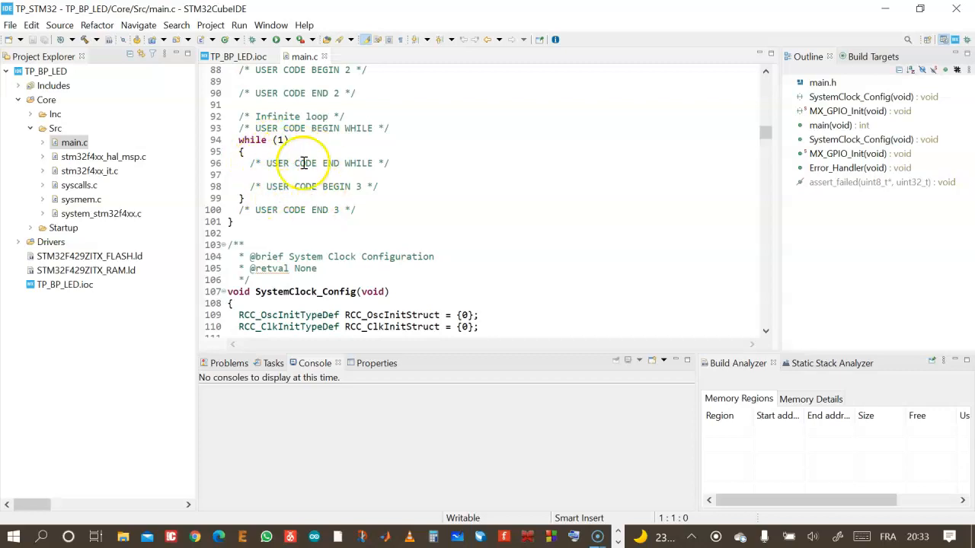
{"action": "scroll", "coordinate": [309, 190], "scroll_direction": "down", "scroll_amount": 3}
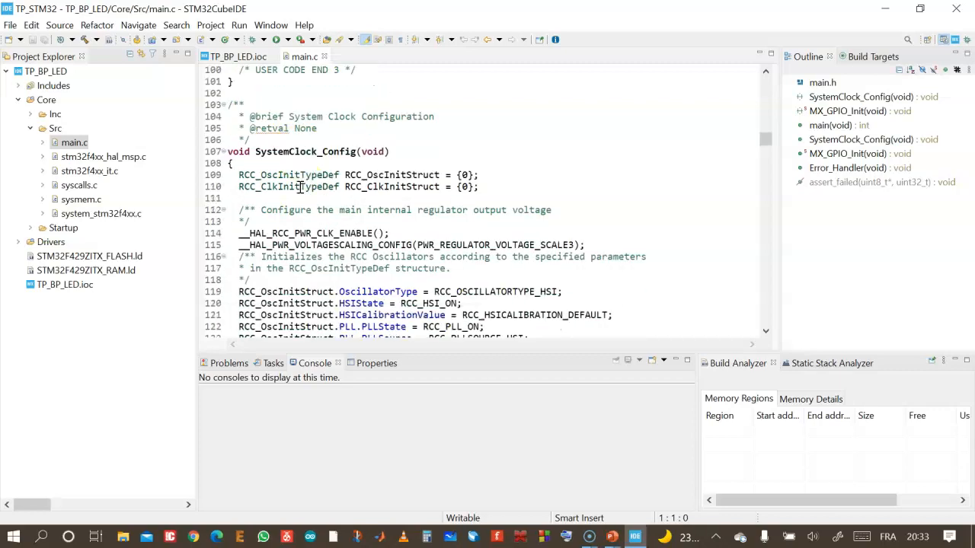
- Return to main() and review the MX_GPIO_Init call and the USER CODE sections before and inside the while (1) loop
{"action": "scroll", "coordinate": [299, 186], "scroll_direction": "up", "scroll_amount": 6}
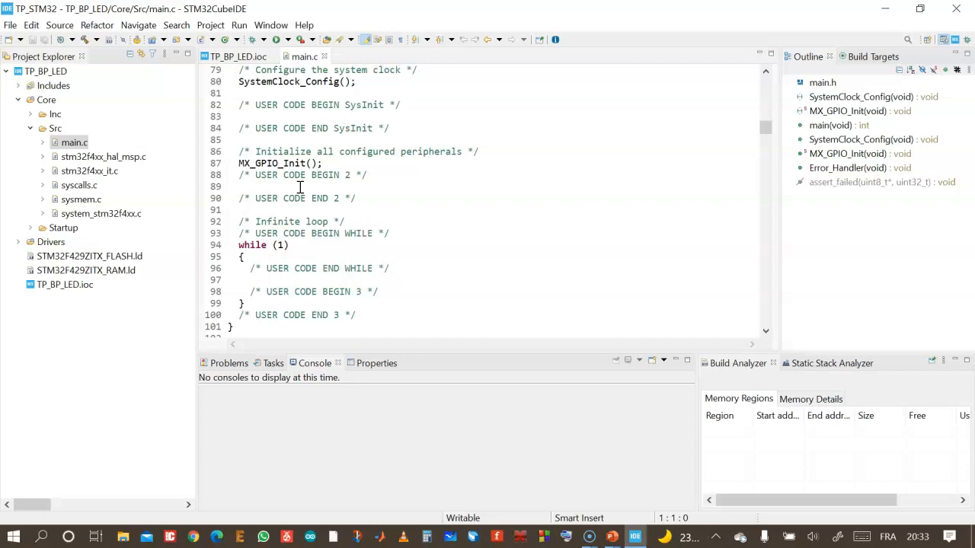
{"action": "left_click", "coordinate": [363, 201]}
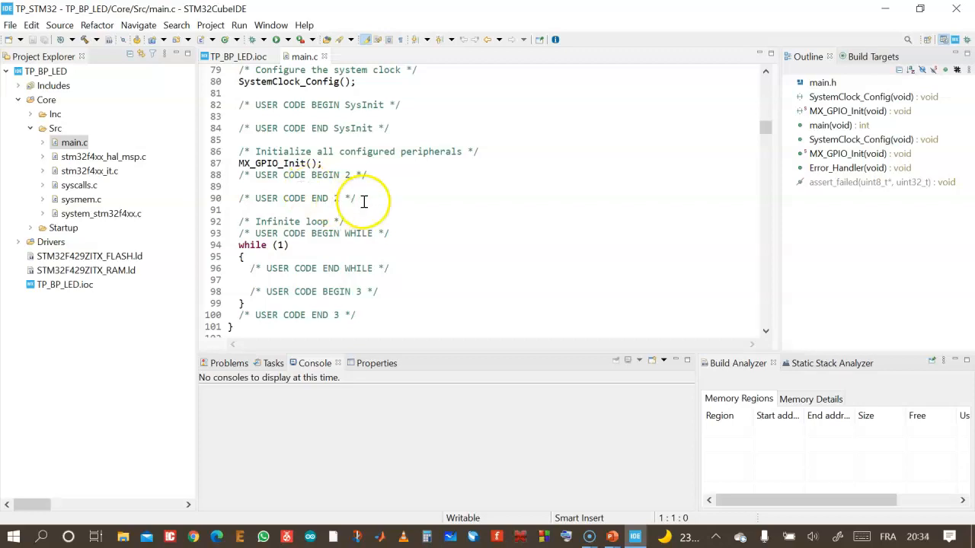
{"action": "scroll", "coordinate": [364, 201], "scroll_direction": "up", "scroll_amount": 3}
{"action": "scroll", "coordinate": [364, 201], "scroll_direction": "up", "scroll_amount": 1}
{"action": "scroll", "coordinate": [364, 201], "scroll_direction": "down", "scroll_amount": 2}
{"action": "left_click", "coordinate": [228, 228]}
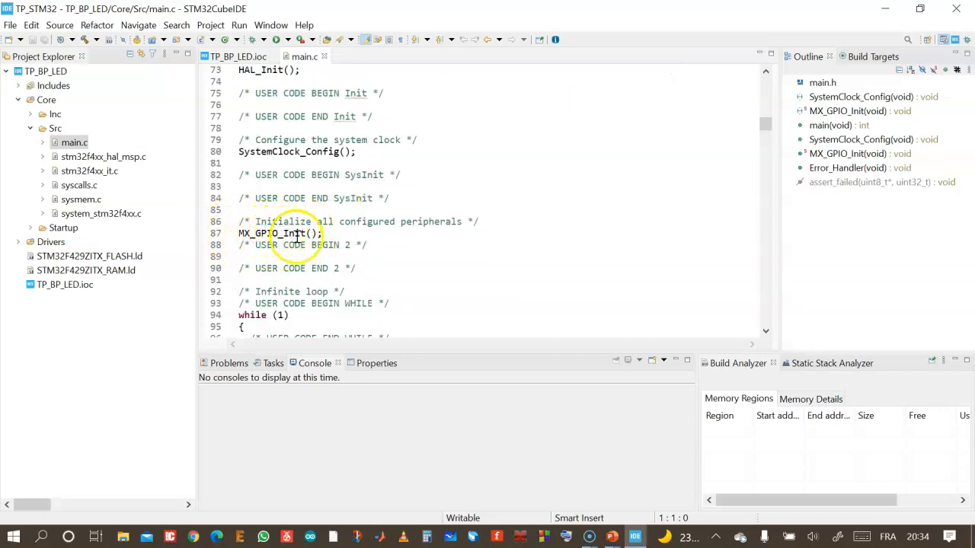
{"action": "scroll", "coordinate": [297, 237], "scroll_direction": "down", "scroll_amount": 4}
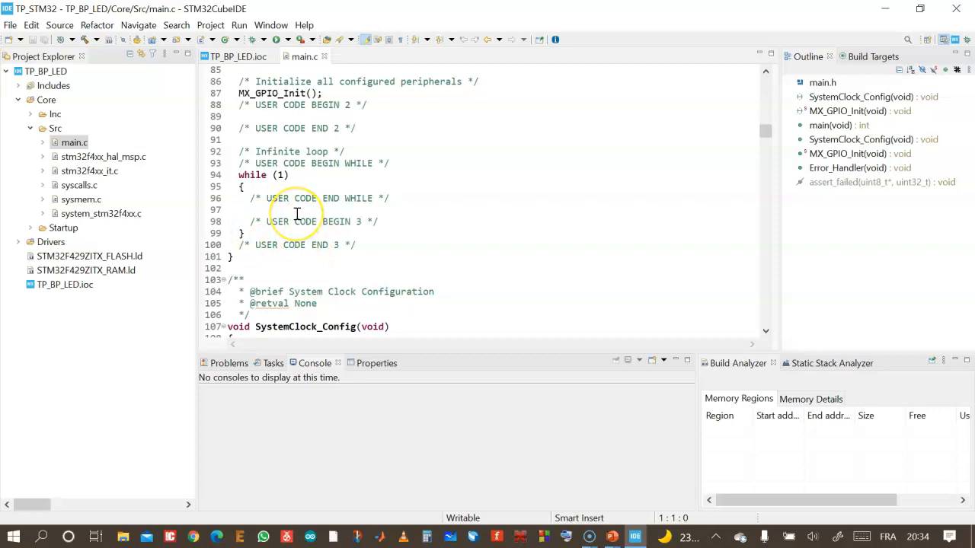